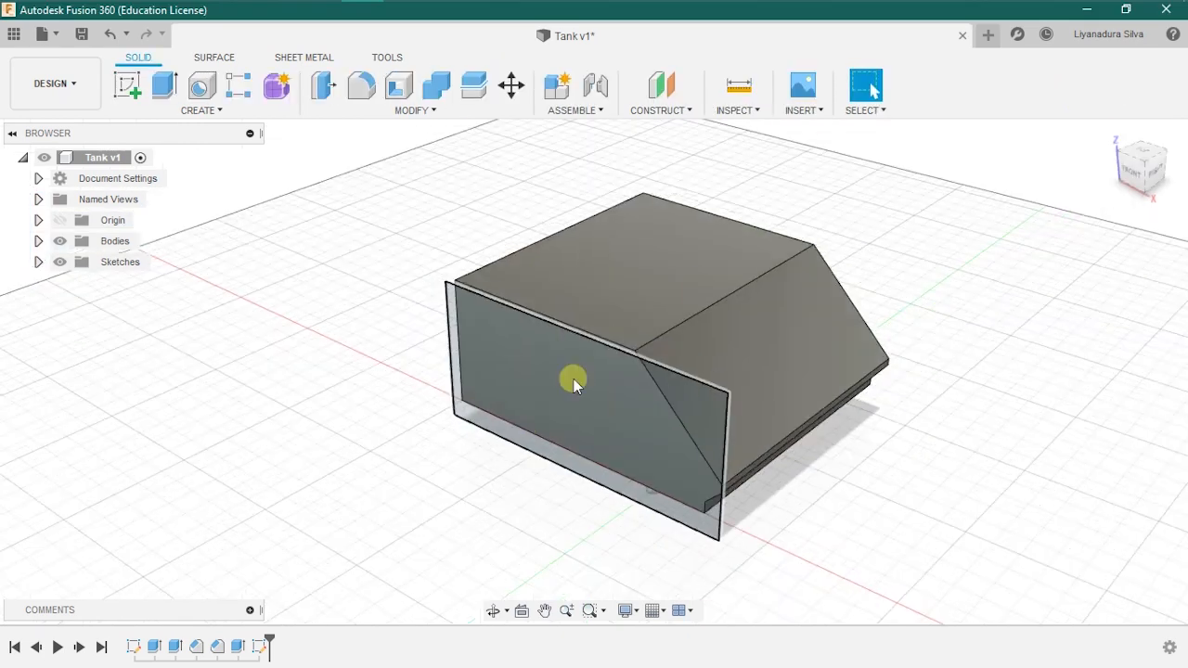
- Extrude the side profile into a separate block body around the hull and hide the inner hull body
{"action": "left_click", "coordinate": [579, 377]}
{"action": "left_click", "coordinate": [75, 262]}
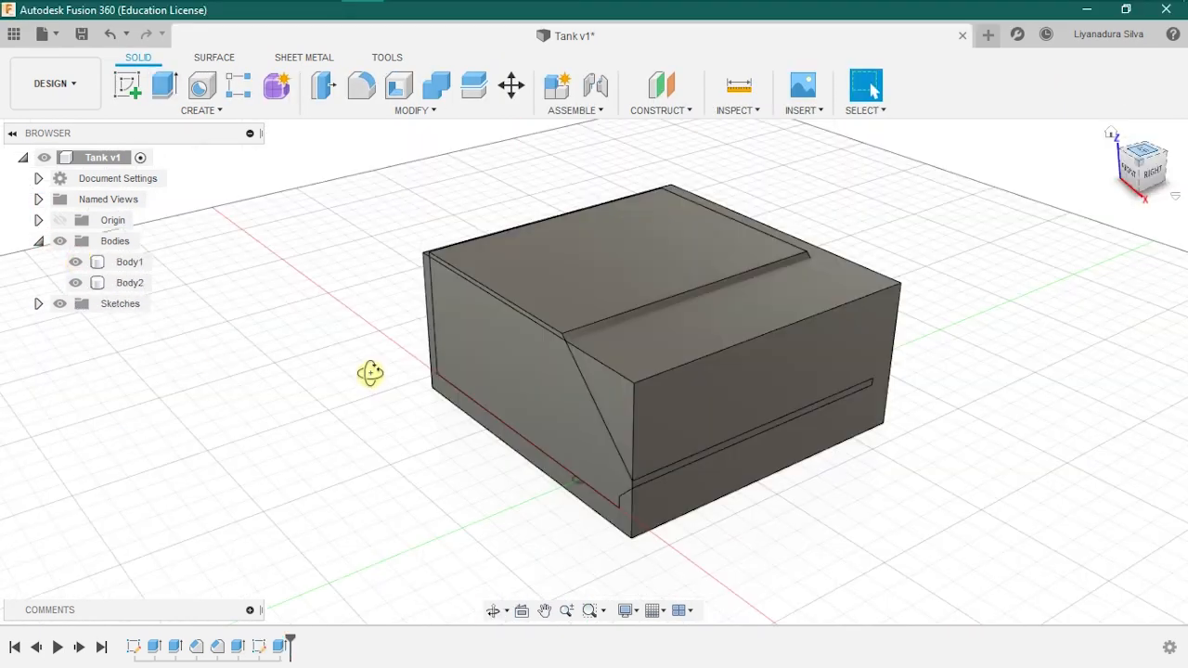
{"action": "left_click", "coordinate": [130, 282]}
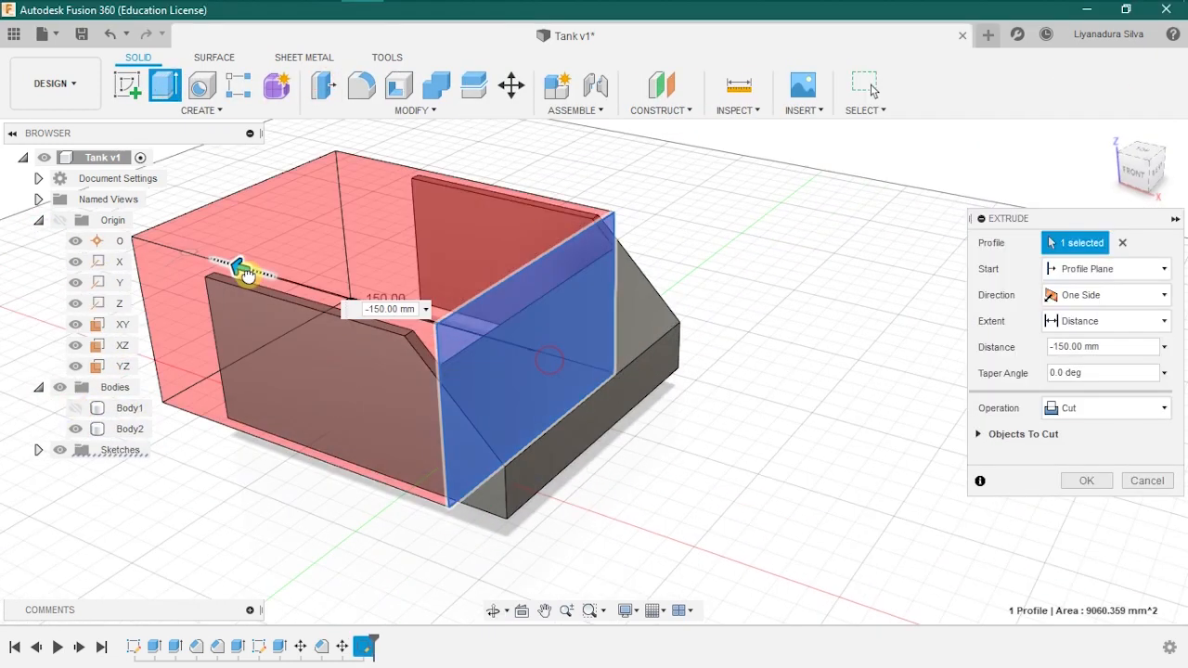
- Hollow out the outer block with a two-sided extrude cut of -100 mm and -60 mm
{"action": "scroll", "coordinate": [292, 353], "scroll_direction": "up", "scroll_amount": 5}
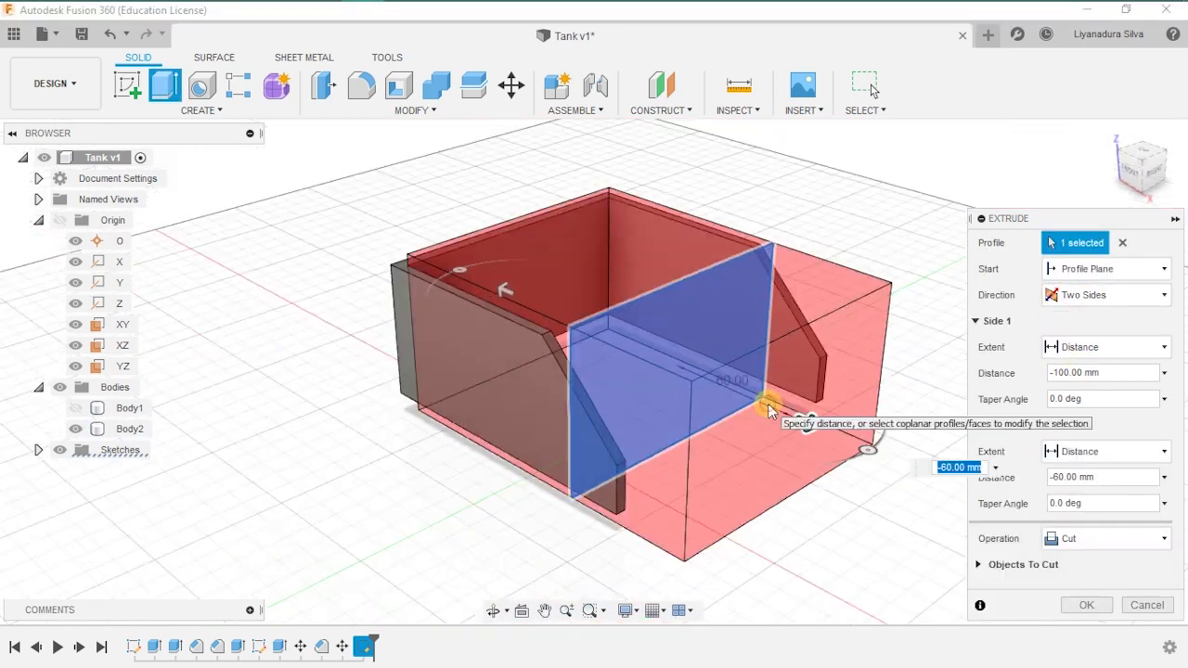
{"action": "middle_click_drag", "start_coordinate": [768, 411], "coordinate": [777, 493], "text": "shift"}
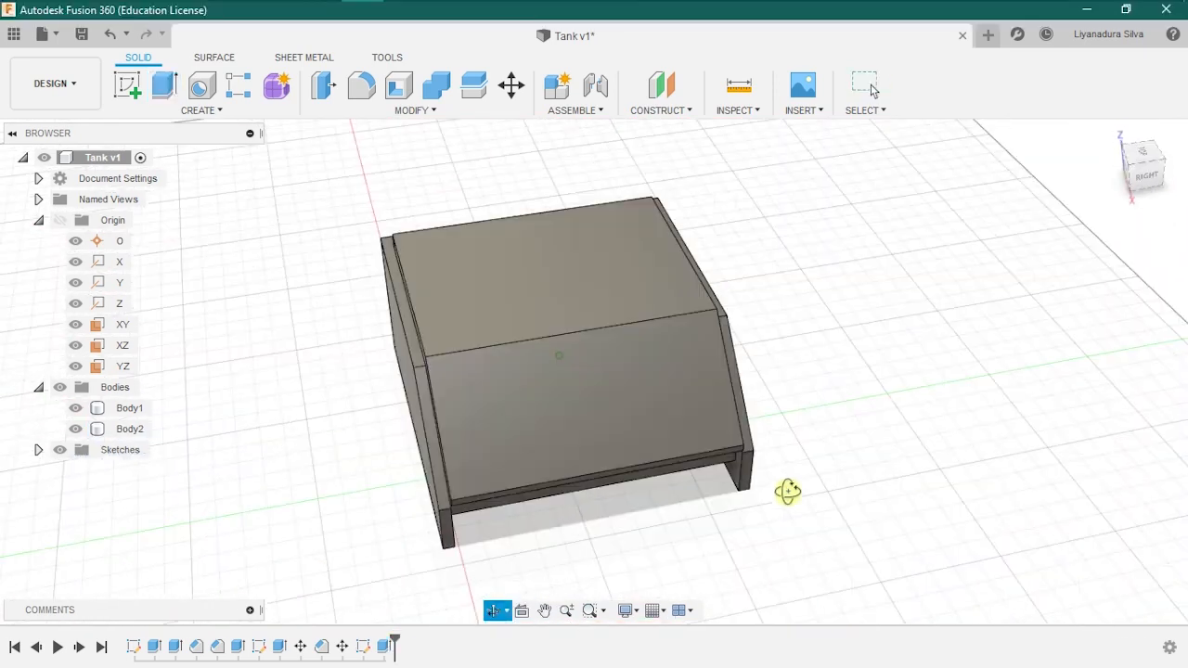
{"action": "middle_click_drag", "start_coordinate": [786, 491], "coordinate": [824, 462], "text": "shift"}
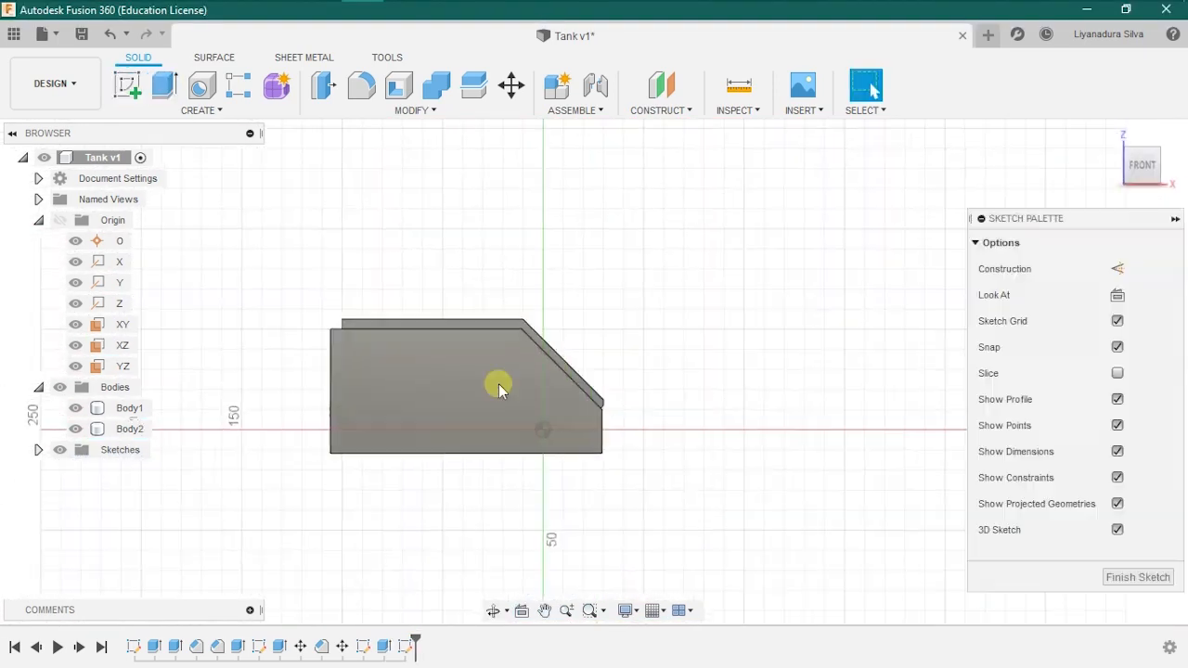
- Sketch a full-length horizontal strip, a full-height vertical strip and a small upright rectangle about 15 mm tall on the side plate
{"action": "left_click", "coordinate": [641, 395]}
{"action": "key", "text": "r"}
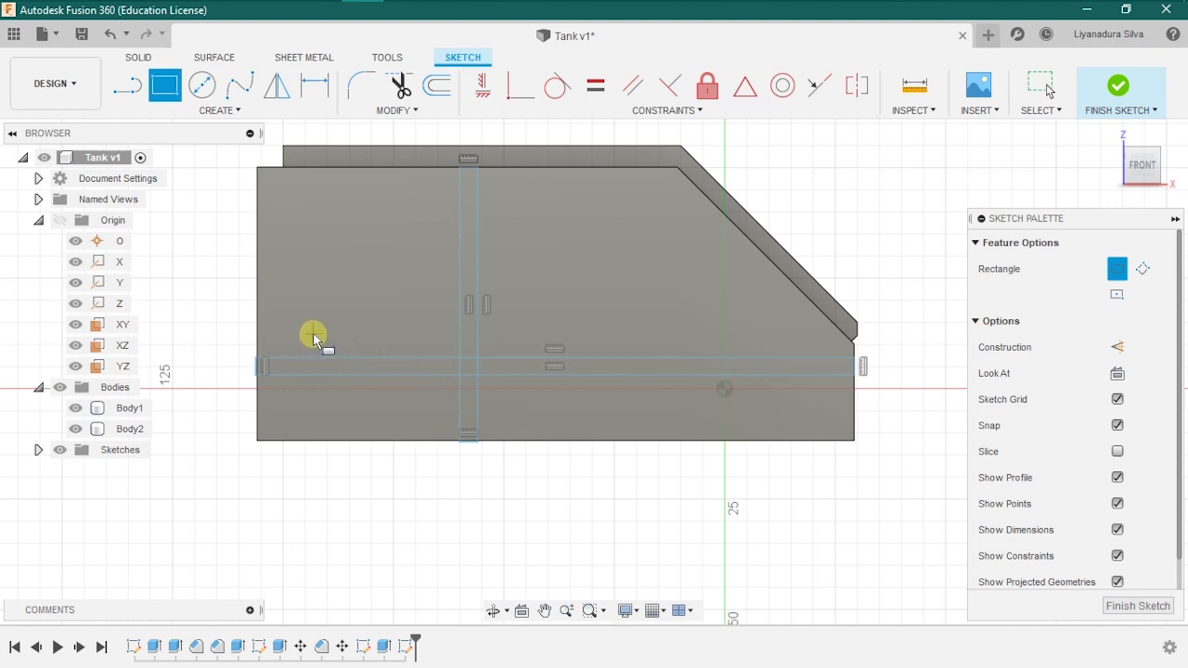
{"action": "left_click", "coordinate": [314, 334]}
{"action": "left_click", "coordinate": [330, 400]}
{"action": "key", "text": "m"}
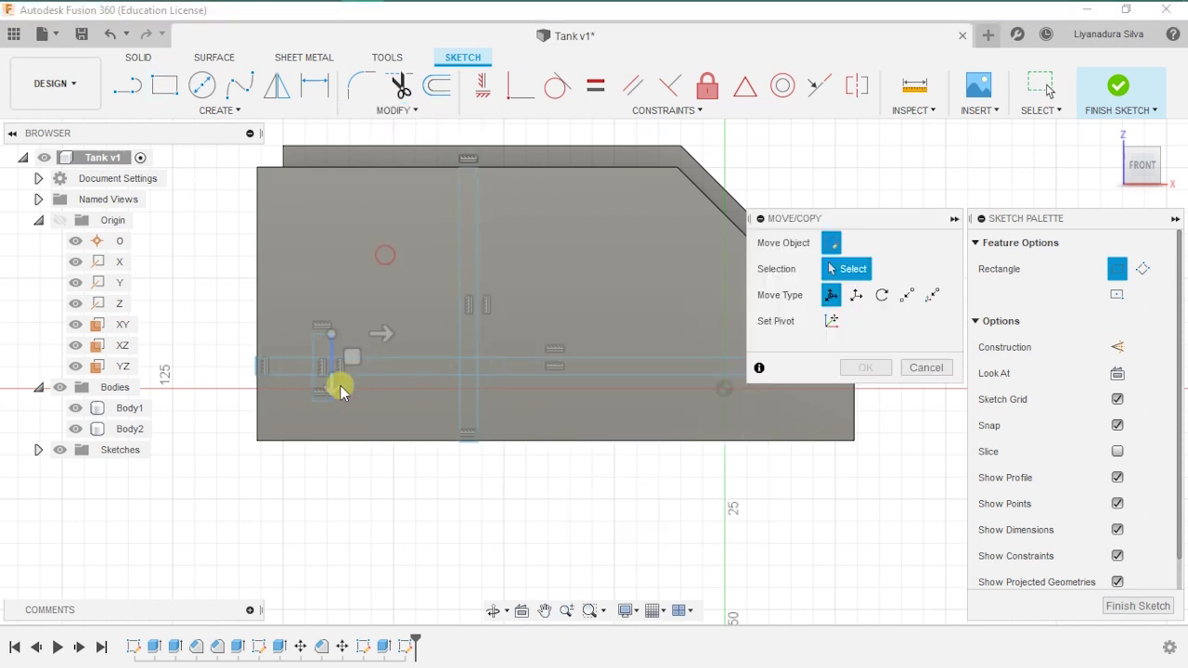
{"action": "scroll", "coordinate": [333, 347], "scroll_direction": "up", "scroll_amount": 3}
{"action": "left_click", "coordinate": [330, 347]}
{"action": "left_click", "coordinate": [313, 324]}
{"action": "left_click", "coordinate": [296, 338]}
{"action": "left_click", "coordinate": [865, 368]}
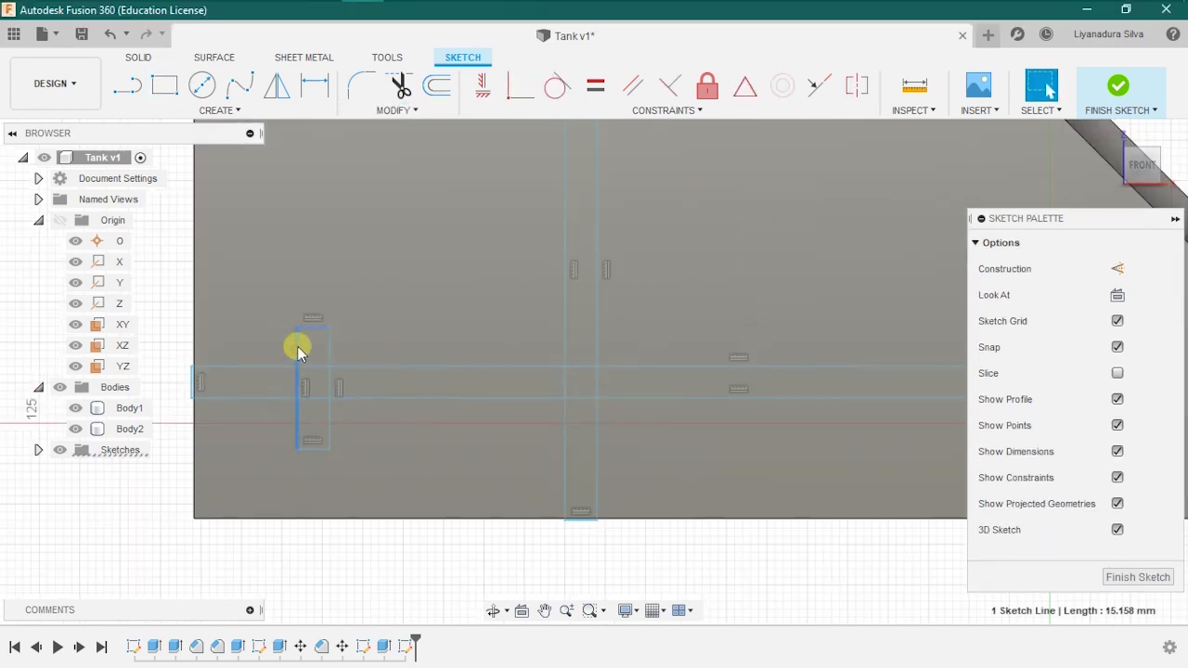
- Copy the small upright rectangle sideways to a spot between the original and the vertical strip
{"action": "double_click", "coordinate": [297, 348]}
{"action": "left_click", "coordinate": [398, 110]}
{"action": "left_click", "coordinate": [390, 257]}
{"action": "left_click", "coordinate": [830, 522]}
{"action": "left_click_drag", "start_coordinate": [347, 344], "coordinate": [501, 341]}
{"action": "left_click", "coordinate": [856, 548]}
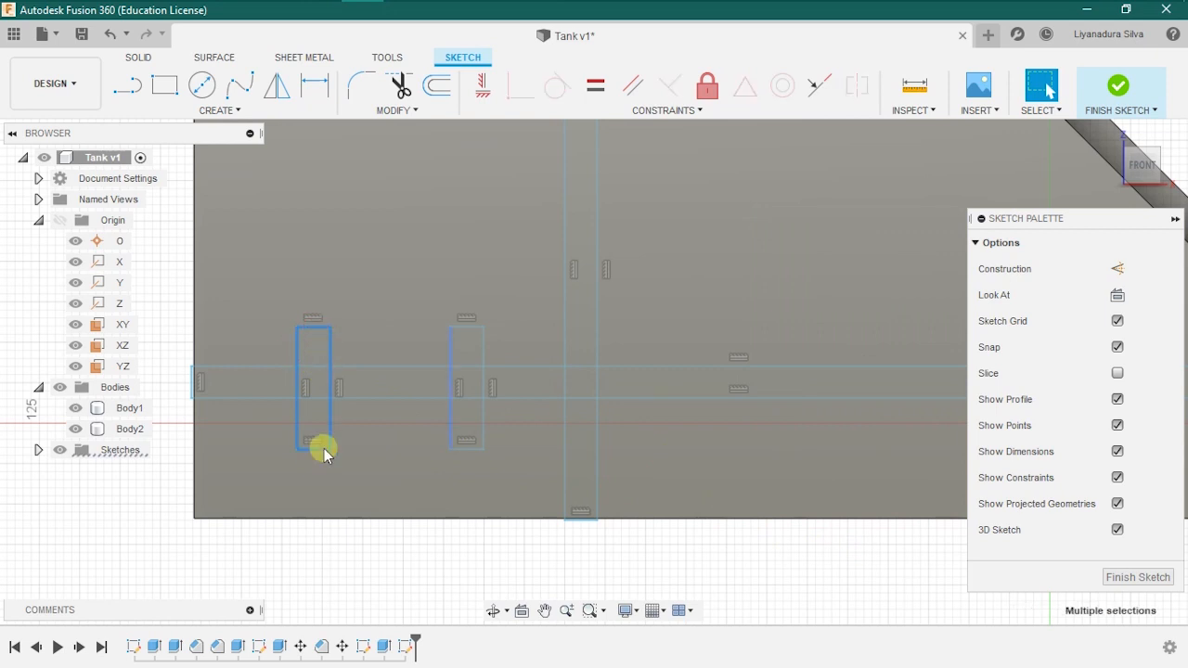
{"action": "left_click", "coordinate": [397, 110]}
{"action": "left_click", "coordinate": [390, 257]}
{"action": "left_click", "coordinate": [925, 368]}
- Place another copy of the small upright rectangle on the far side of the vertical strip
{"action": "left_click", "coordinate": [297, 345]}
{"action": "left_click", "coordinate": [398, 110]}
{"action": "left_click", "coordinate": [389, 257]}
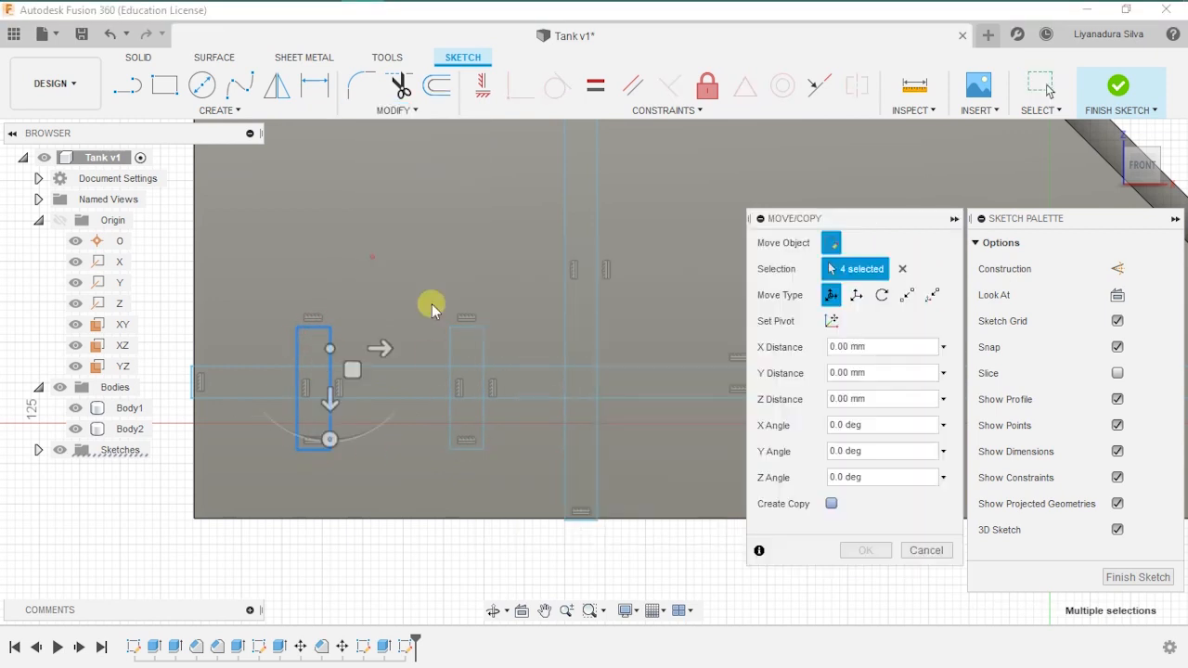
{"action": "left_click", "coordinate": [831, 504]}
{"action": "scroll", "coordinate": [244, 464], "scroll_direction": "down", "scroll_amount": 3}
{"action": "left_click", "coordinate": [865, 550]}
{"action": "double_click", "coordinate": [492, 456]}
{"action": "left_click", "coordinate": [397, 111]}
{"action": "left_click", "coordinate": [390, 257]}
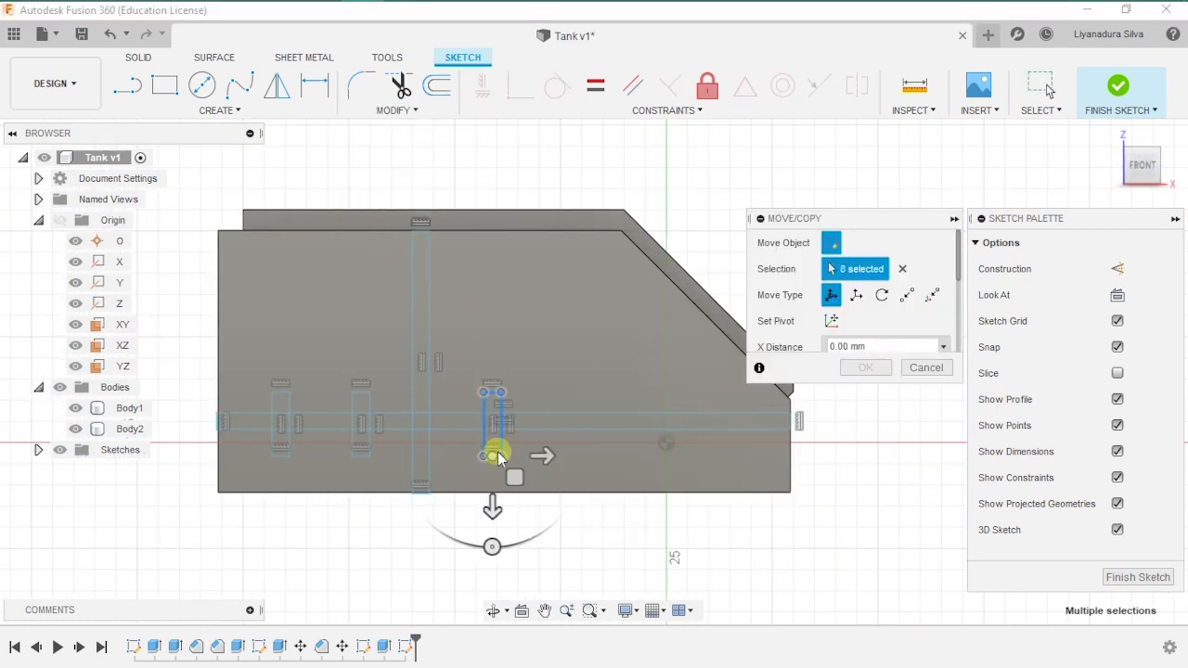
{"action": "left_click", "coordinate": [927, 551]}
- Copy the rectangle beyond the vertical strip 30 mm along X towards the sloped end and finish the sketch
{"action": "scroll", "coordinate": [513, 467], "scroll_direction": "up", "scroll_amount": 4}
{"action": "double_click", "coordinate": [470, 443]}
{"action": "left_click", "coordinate": [408, 112]}
{"action": "left_click", "coordinate": [390, 257]}
{"action": "left_click", "coordinate": [831, 504]}
{"action": "scroll", "coordinate": [464, 439], "scroll_direction": "down", "scroll_amount": 4}
{"action": "left_click_drag", "start_coordinate": [501, 426], "coordinate": [599, 424]}
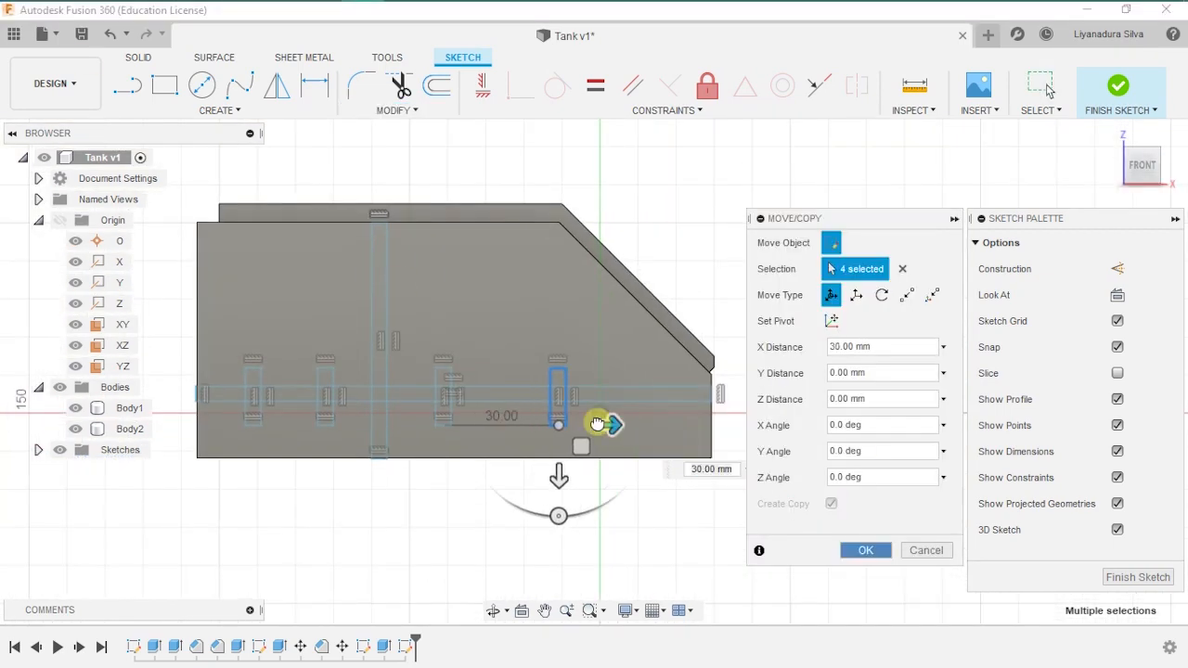
{"action": "left_click", "coordinate": [865, 549]}
{"action": "left_click", "coordinate": [1124, 88]}
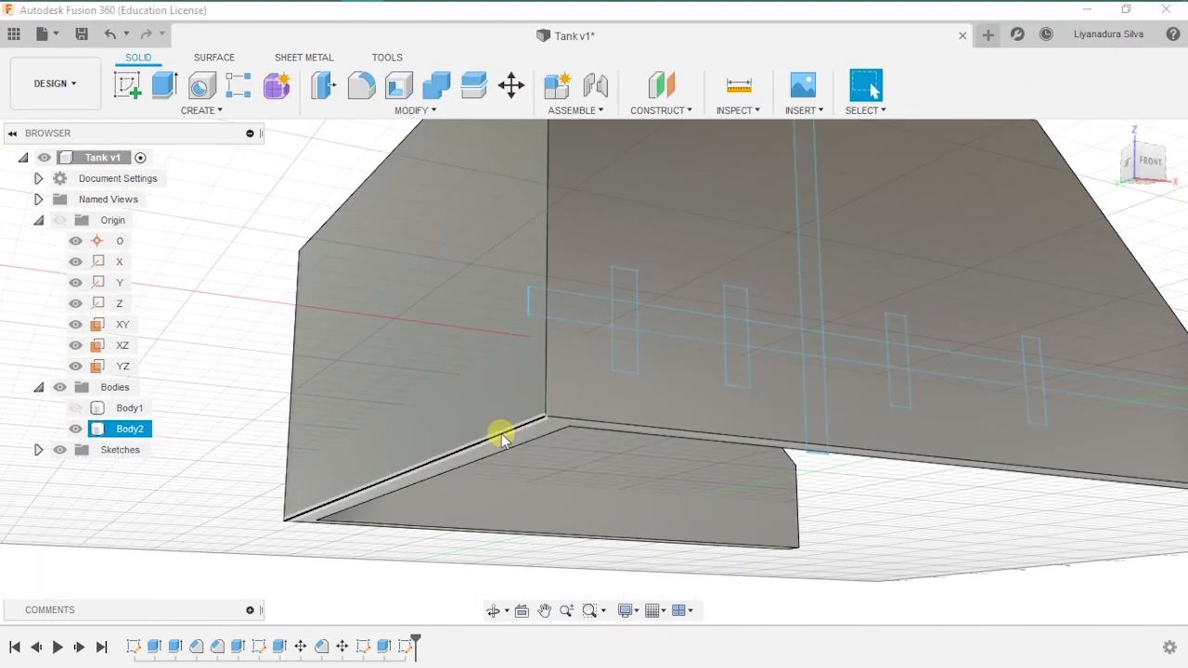
- Chamfer the lower outer edge of the outer body's closed end wall
{"action": "left_click", "coordinate": [403, 111]}
{"action": "left_click", "coordinate": [365, 174]}
{"action": "left_click_drag", "start_coordinate": [495, 440], "coordinate": [525, 411]}
{"action": "left_click", "coordinate": [1087, 367]}
- Chamfer the lower edge at the sloped end of the sketched side plate
{"action": "scroll", "coordinate": [785, 446], "scroll_direction": "down", "scroll_amount": 4}
{"action": "middle_click_drag", "start_coordinate": [835, 409], "coordinate": [566, 418], "text": "shift"}
{"action": "left_click", "coordinate": [573, 372]}
{"action": "left_click", "coordinate": [370, 111]}
{"action": "left_click", "coordinate": [366, 173]}
{"action": "left_click", "coordinate": [1087, 368]}
- Reposition the outer hull body with Move
{"action": "middle_click_drag", "start_coordinate": [390, 362], "coordinate": [560, 436], "text": "shift"}
{"action": "left_click", "coordinate": [578, 342]}
{"action": "scroll", "coordinate": [594, 315], "scroll_direction": "up", "scroll_amount": 2}
{"action": "middle_click_drag", "start_coordinate": [603, 302], "coordinate": [637, 408]}
{"action": "middle_click_drag", "start_coordinate": [468, 279], "coordinate": [464, 306]}
{"action": "left_click", "coordinate": [130, 429]}
{"action": "left_click", "coordinate": [508, 91]}
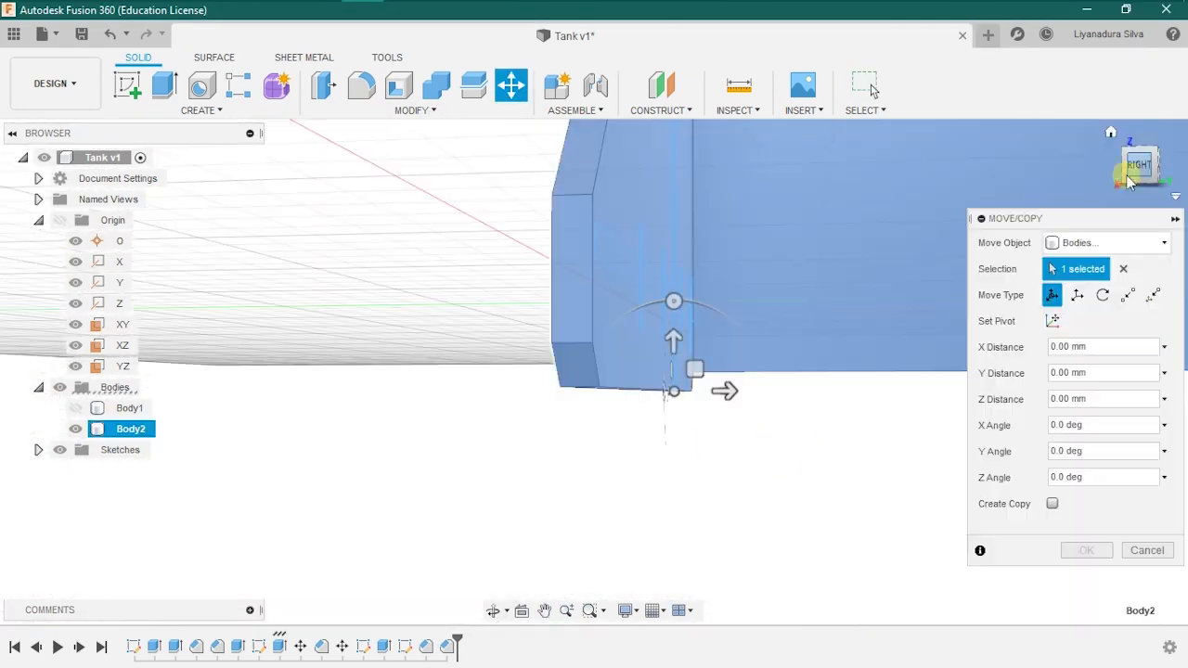
{"action": "left_click", "coordinate": [1084, 552]}
- Extrude-cut the vertical strip, horizontal strip and small rectangles of the sketch into the side plate, and hide the sketch
{"action": "scroll", "coordinate": [538, 393], "scroll_direction": "down", "scroll_amount": 2}
{"action": "left_click", "coordinate": [653, 371]}
{"action": "mouse_move", "coordinate": [539, 393]}
{"action": "middle_mouse_down", "text": "shift"}
{"action": "mouse_move", "coordinate": [648, 437]}
{"action": "mouse_move", "coordinate": [610, 548]}
{"action": "middle_mouse_up", "text": "shift"}
{"action": "scroll", "coordinate": [648, 443], "scroll_direction": "up", "scroll_amount": 3}
{"action": "left_click", "coordinate": [164, 85]}
{"action": "type", "text": "5"}
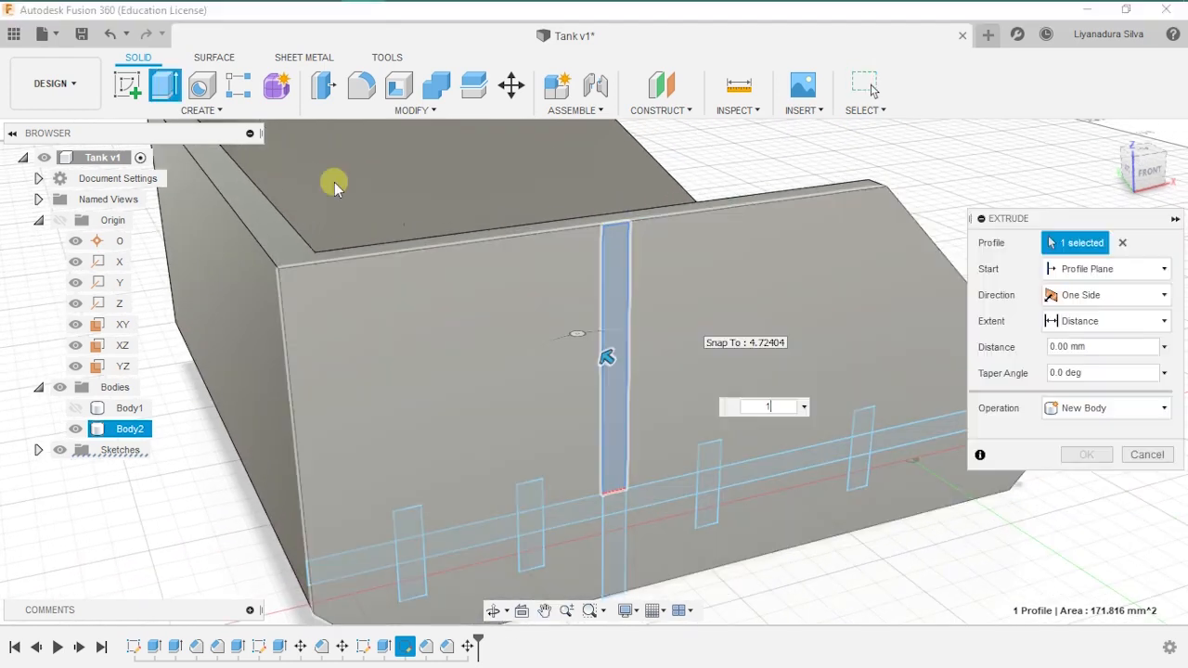
{"action": "key", "text": "Return"}
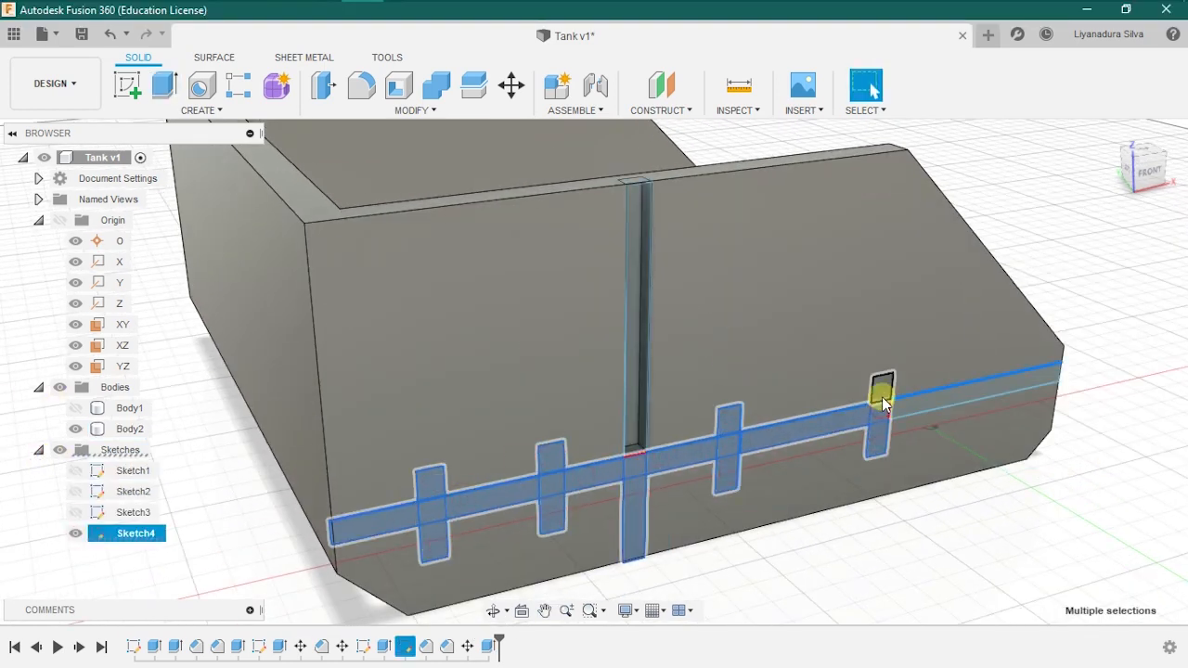
{"action": "key", "text": "Return"}
{"action": "left_click", "coordinate": [75, 534]}
- Extrude a face of the side plate's groove as a cut to extend the recess
{"action": "scroll", "coordinate": [827, 557], "scroll_direction": "down", "scroll_amount": 2}
{"action": "mouse_move", "coordinate": [891, 548]}
{"action": "middle_mouse_down", "text": "shift"}
{"action": "mouse_move", "coordinate": [827, 557]}
{"action": "mouse_move", "coordinate": [844, 456]}
{"action": "middle_mouse_up", "text": "shift"}
{"action": "scroll", "coordinate": [617, 204], "scroll_direction": "up", "scroll_amount": 4}
{"action": "left_click", "coordinate": [624, 341]}
{"action": "left_click", "coordinate": [1143, 607]}
{"action": "left_click", "coordinate": [164, 85]}
{"action": "left_click", "coordinate": [624, 341]}
{"action": "left_click", "coordinate": [1098, 480]}
- Make one more extrude cut from another groove face on the same side plate
{"action": "scroll", "coordinate": [755, 480], "scroll_direction": "down", "scroll_amount": 4}
{"action": "middle_click_drag", "start_coordinate": [641, 446], "coordinate": [535, 401]}
{"action": "scroll", "coordinate": [799, 418], "scroll_direction": "up", "scroll_amount": 3}
{"action": "middle_click_drag", "start_coordinate": [835, 427], "coordinate": [649, 445], "text": "shift"}
{"action": "left_click", "coordinate": [164, 84]}
{"action": "left_click", "coordinate": [1107, 482]}
- Construct a midplane between the two side plates of the outer hull body
{"action": "scroll", "coordinate": [1058, 483], "scroll_direction": "down", "scroll_amount": 5}
{"action": "left_click", "coordinate": [682, 424]}
{"action": "left_click", "coordinate": [703, 372], "text": "ctrl"}
{"action": "left_click", "coordinate": [660, 112]}
{"action": "left_click", "coordinate": [674, 195]}
{"action": "middle_click_drag", "start_coordinate": [1049, 455], "coordinate": [730, 559], "text": "shift"}
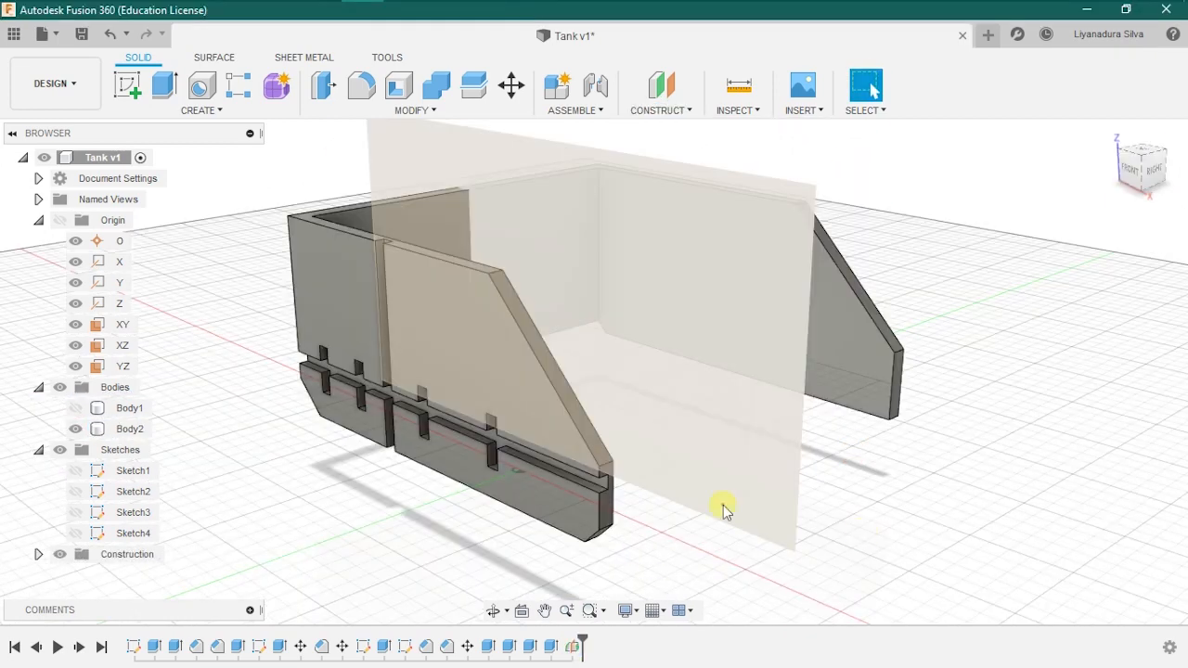
- Split the outer hull body at the midplane and remove the half without grooves
{"action": "scroll", "coordinate": [730, 560], "scroll_direction": "down", "scroll_amount": 3}
{"action": "left_click", "coordinate": [108, 432]}
{"action": "left_click", "coordinate": [474, 86]}
{"action": "left_click", "coordinate": [1118, 273]}
{"action": "left_click", "coordinate": [492, 240]}
{"action": "left_click", "coordinate": [1087, 341]}
{"action": "right_click", "coordinate": [129, 428]}
{"action": "left_click", "coordinate": [176, 520]}
- Mirror the grooved half of the outer body across the midplane
{"action": "left_click", "coordinate": [130, 429]}
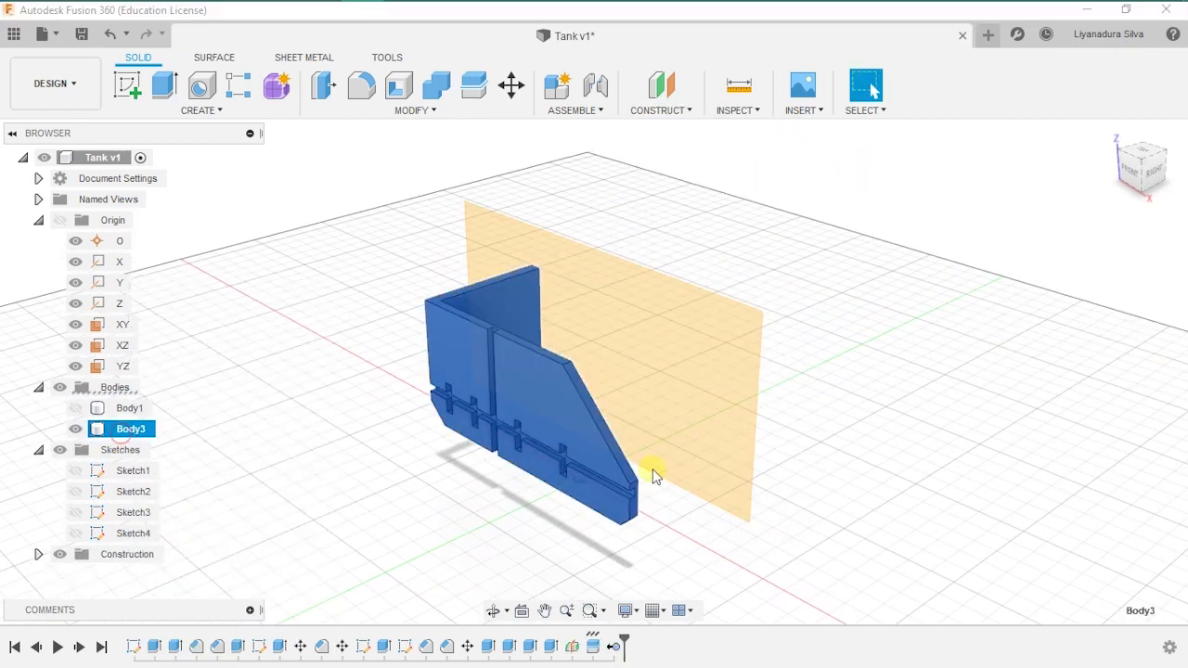
{"action": "middle_click_drag", "start_coordinate": [653, 477], "coordinate": [520, 464], "text": "shift"}
{"action": "left_click", "coordinate": [202, 110]}
{"action": "left_click", "coordinate": [146, 412]}
{"action": "left_click", "coordinate": [1087, 342]}
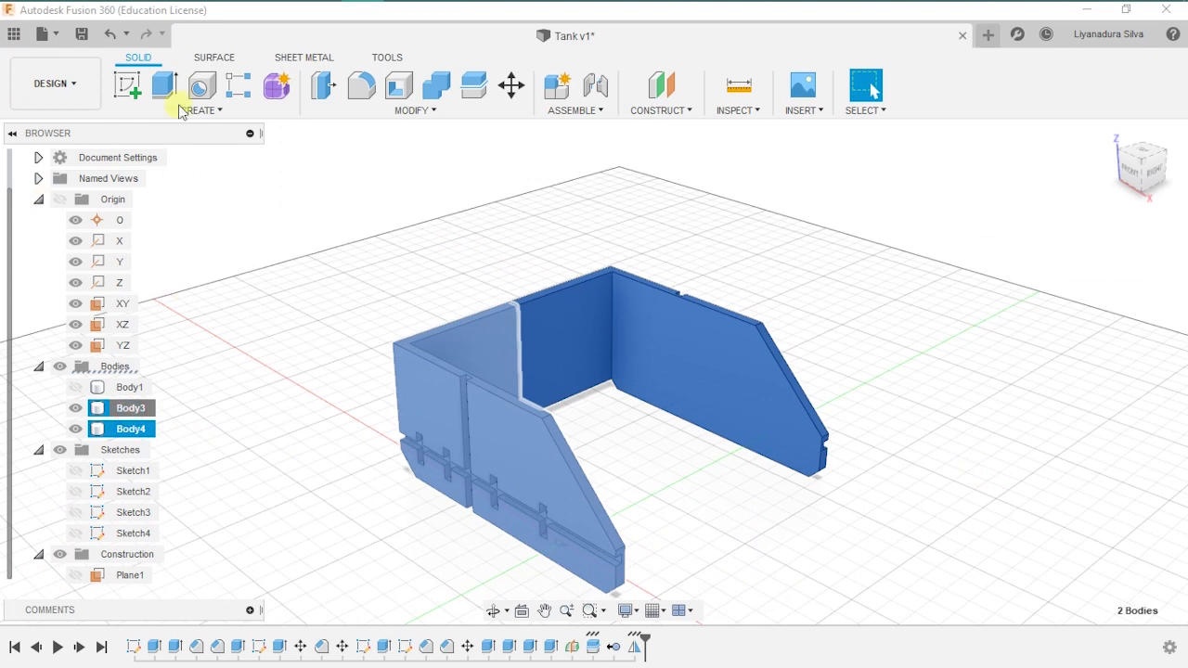
- Join the two mirrored halves into one body and show the inner hull body again
{"action": "left_click", "coordinate": [437, 86]}
{"action": "left_click", "coordinate": [1087, 395]}
{"action": "left_click", "coordinate": [1125, 396]}
{"action": "middle_click_drag", "start_coordinate": [445, 469], "coordinate": [510, 437], "text": "shift"}
{"action": "left_click", "coordinate": [75, 409]}
{"action": "middle_click_drag", "start_coordinate": [669, 455], "coordinate": [548, 446]}
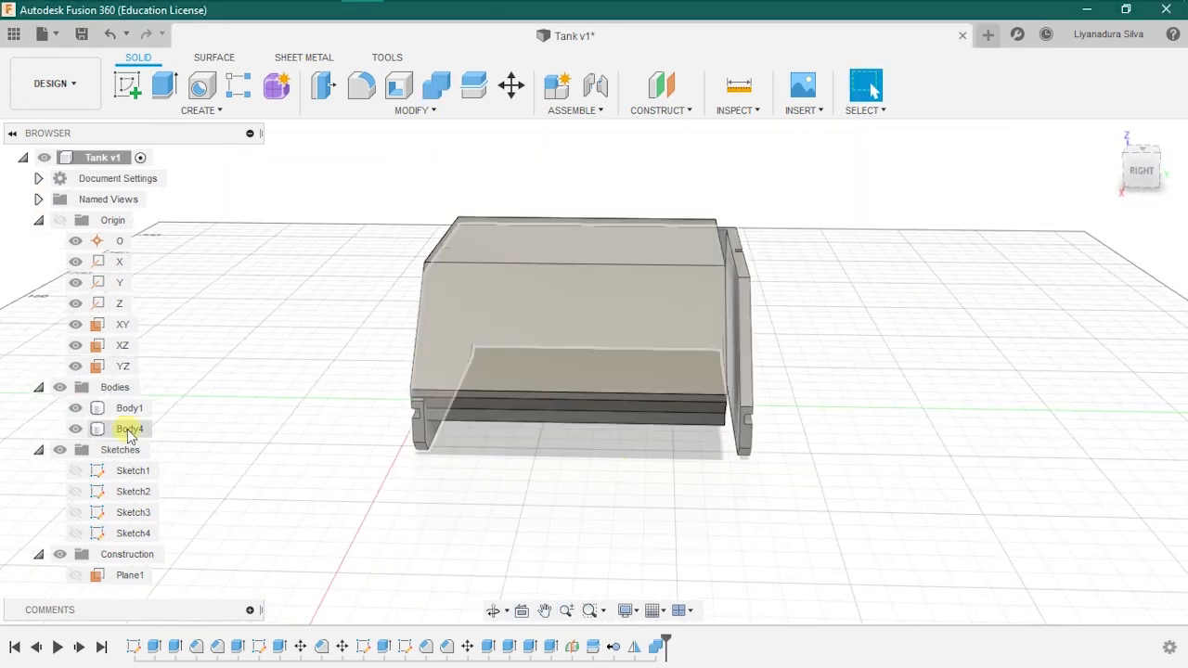
- Move the joined outer body so that its side plates sit evenly around the inner hull
{"action": "left_click", "coordinate": [128, 430]}
{"action": "left_click", "coordinate": [512, 85]}
{"action": "left_click_drag", "start_coordinate": [520, 349], "coordinate": [495, 348]}
{"action": "left_click", "coordinate": [1141, 150]}
{"action": "scroll", "coordinate": [501, 223], "scroll_direction": "up", "scroll_amount": 5}
{"action": "left_click_drag", "start_coordinate": [515, 173], "coordinate": [574, 174]}
{"action": "left_click", "coordinate": [1165, 142]}
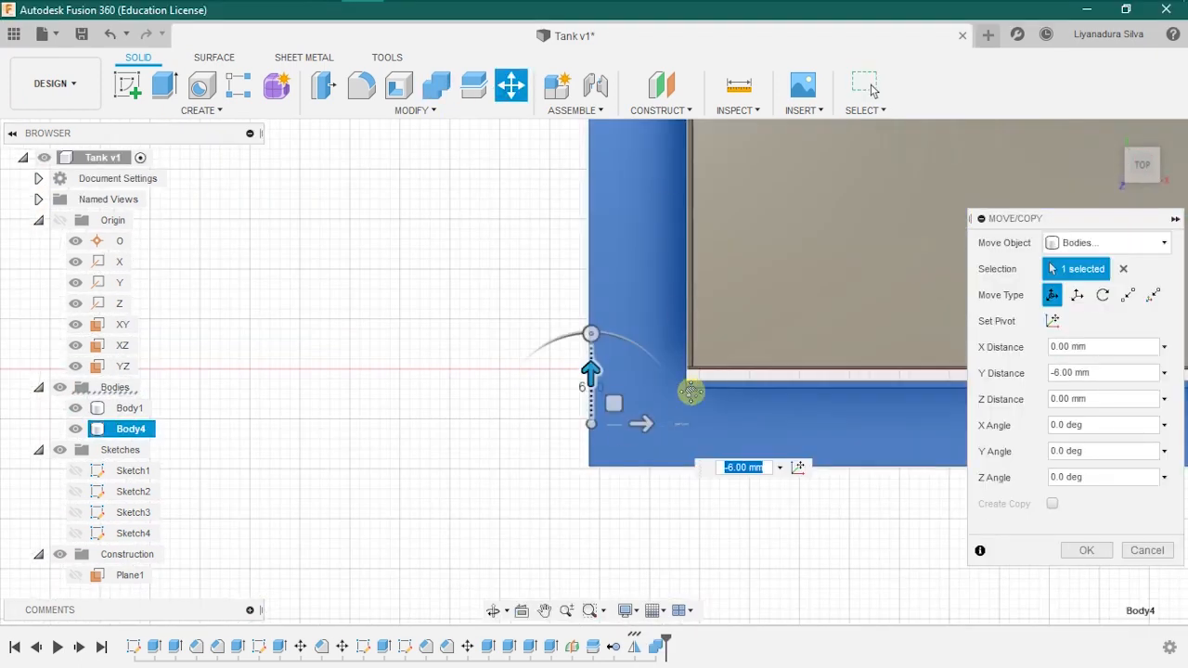
{"action": "left_click_drag", "start_coordinate": [691, 392], "coordinate": [690, 364]}
{"action": "left_click", "coordinate": [1088, 551]}
{"action": "left_click", "coordinate": [1108, 133]}
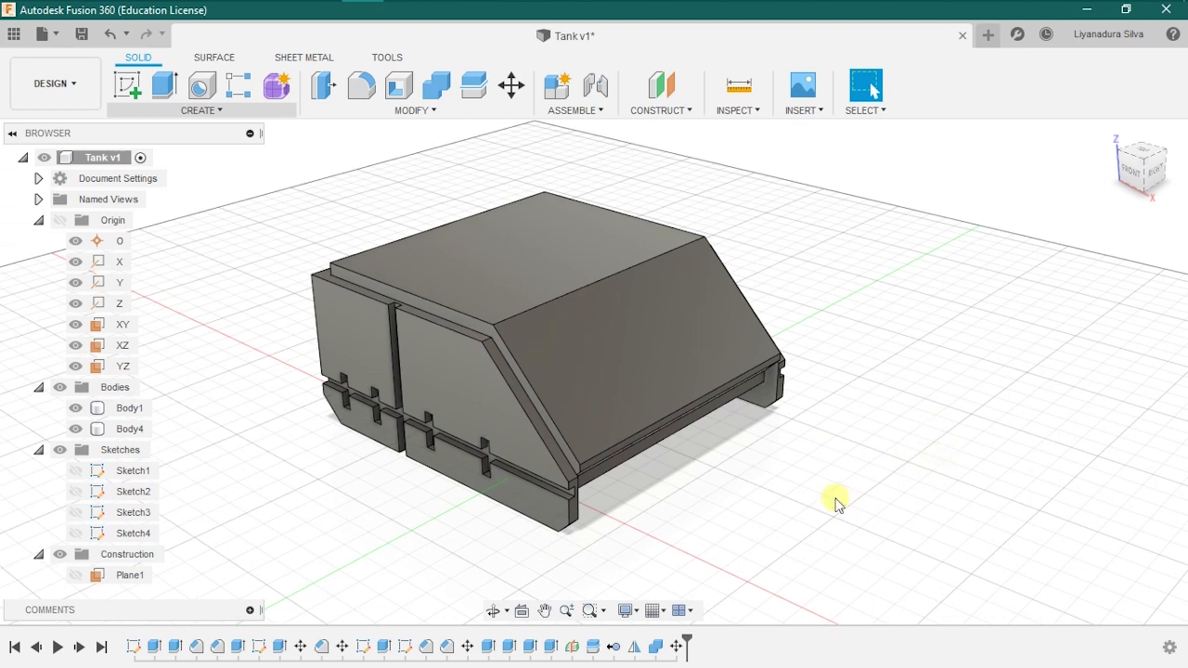
- Sketch a circle on the YZ plane near one side of the sloped front and finish the sketch
{"action": "left_click", "coordinate": [127, 86]}
{"action": "left_click", "coordinate": [123, 366]}
{"action": "left_click", "coordinate": [202, 85]}
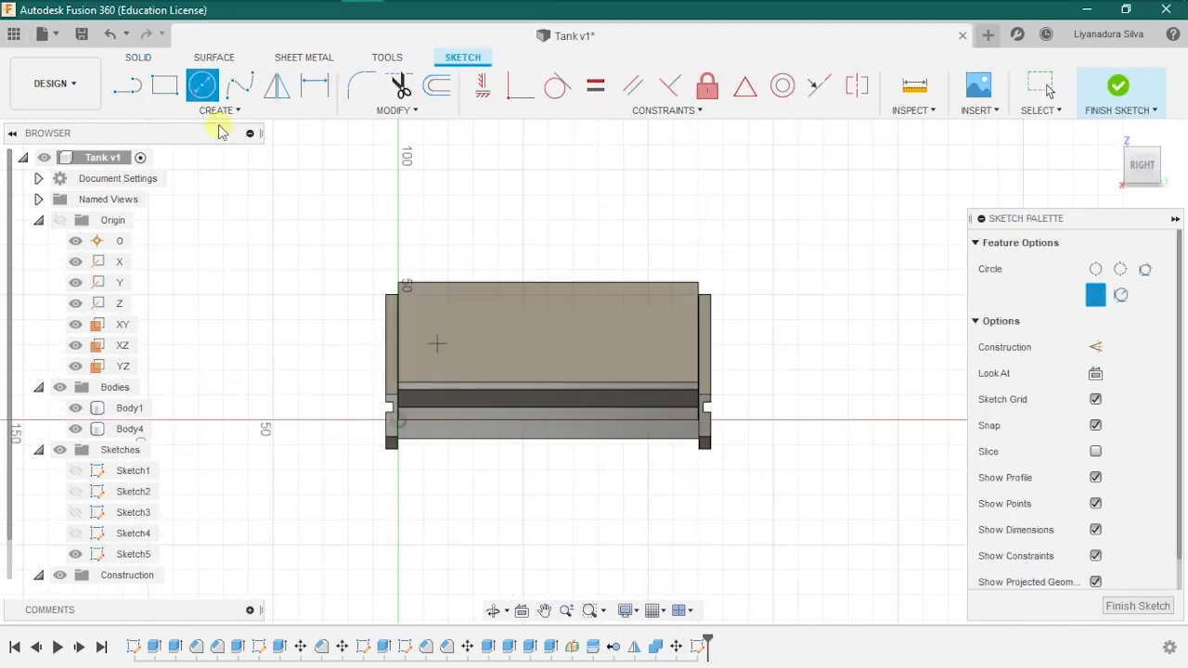
{"action": "left_click", "coordinate": [445, 326]}
{"action": "left_click", "coordinate": [1119, 85]}
- Hide both hull bodies and extrude the circle -30 mm as a new body
{"action": "left_click", "coordinate": [76, 409]}
{"action": "left_click", "coordinate": [75, 430]}
{"action": "left_click", "coordinate": [531, 365]}
{"action": "left_click", "coordinate": [165, 86]}
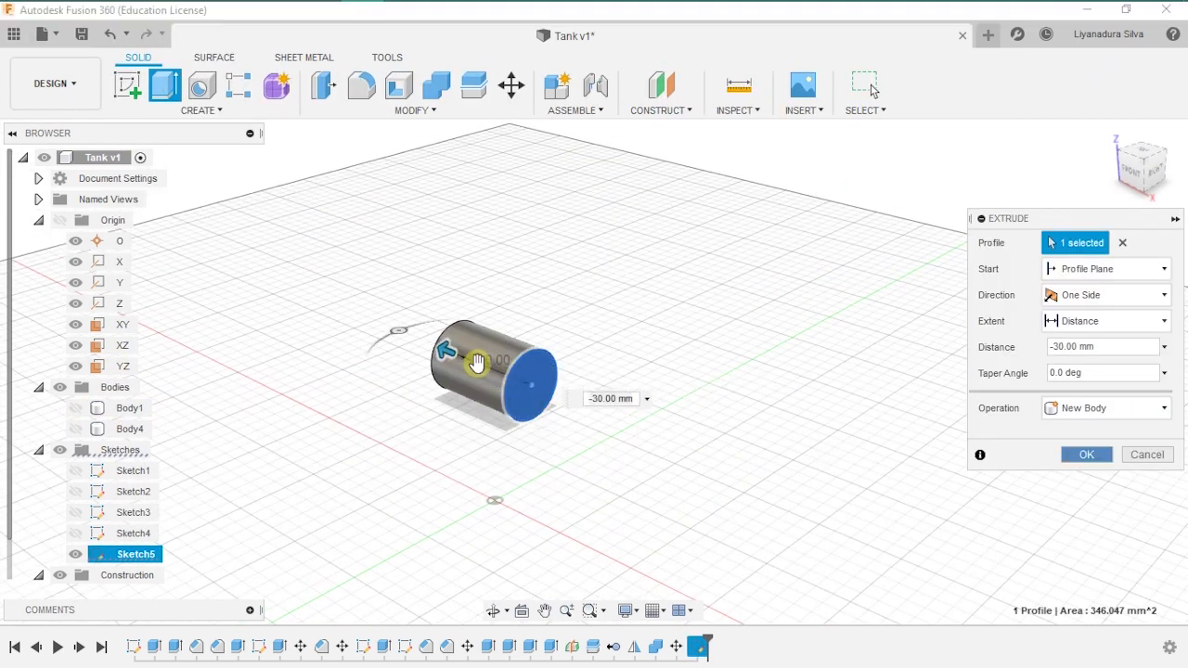
{"action": "left_click", "coordinate": [1071, 453]}
- Show the hull bodies again and move the cylinder forward so it protrudes from the sloped front
{"action": "left_click", "coordinate": [75, 430]}
{"action": "left_click", "coordinate": [75, 408]}
{"action": "left_click", "coordinate": [512, 86]}
{"action": "left_click", "coordinate": [130, 450]}
{"action": "left_click", "coordinate": [1130, 173]}
{"action": "left_click_drag", "start_coordinate": [588, 363], "coordinate": [665, 363]}
{"action": "left_click", "coordinate": [1087, 550]}
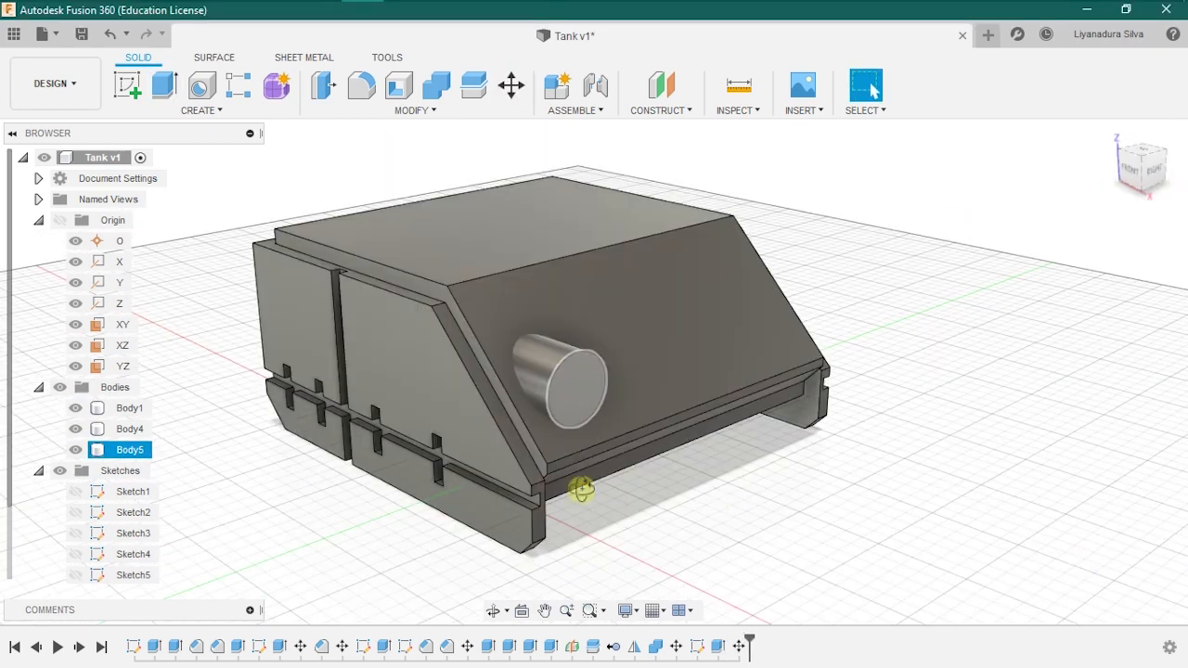
- Cut a concentric hole into the front face of the cylinder with the Hole command
{"action": "left_click", "coordinate": [594, 418]}
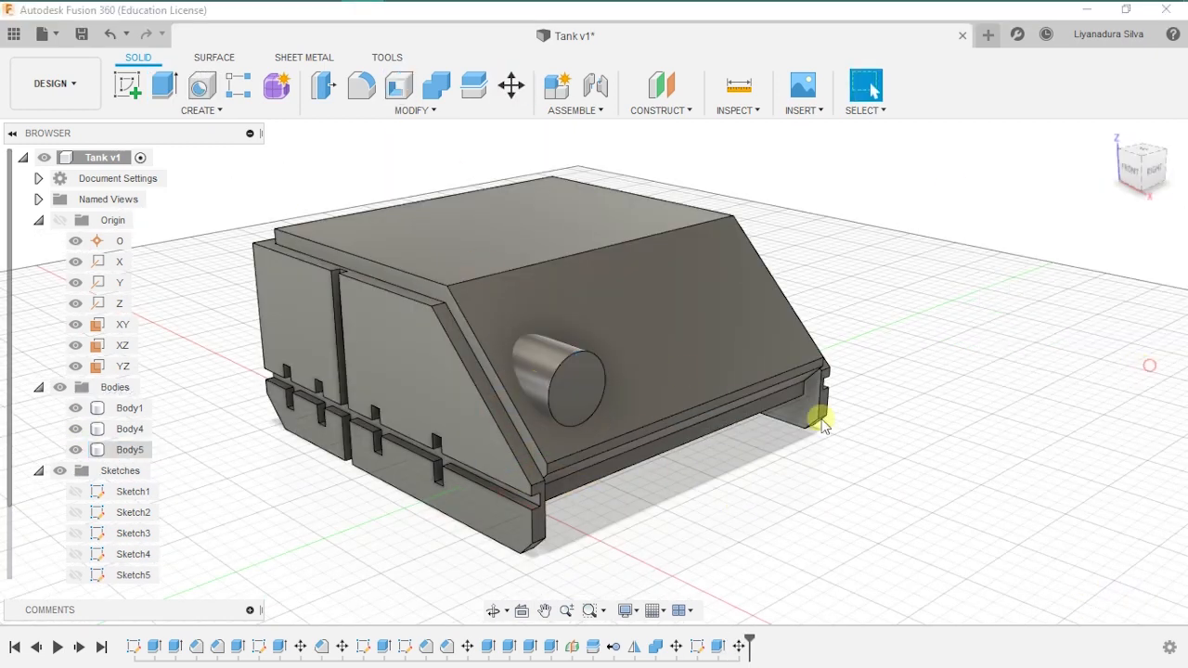
{"action": "left_click", "coordinate": [201, 86]}
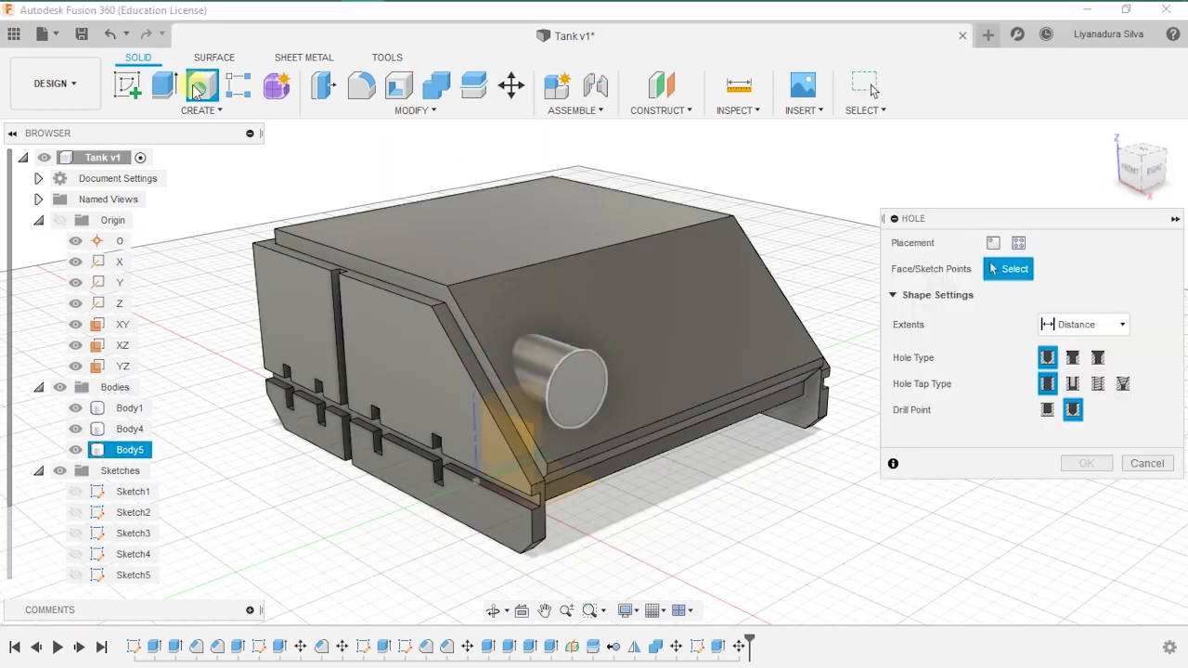
{"action": "left_click", "coordinate": [576, 387]}
{"action": "left_click", "coordinate": [1153, 169]}
{"action": "scroll", "coordinate": [408, 327], "scroll_direction": "up", "scroll_amount": 3}
{"action": "left_click_drag", "start_coordinate": [392, 301], "coordinate": [409, 329]}
{"action": "middle_click_drag", "start_coordinate": [409, 348], "coordinate": [498, 390], "text": "shift"}
{"action": "middle_click_drag", "start_coordinate": [732, 406], "coordinate": [525, 352], "text": "shift"}
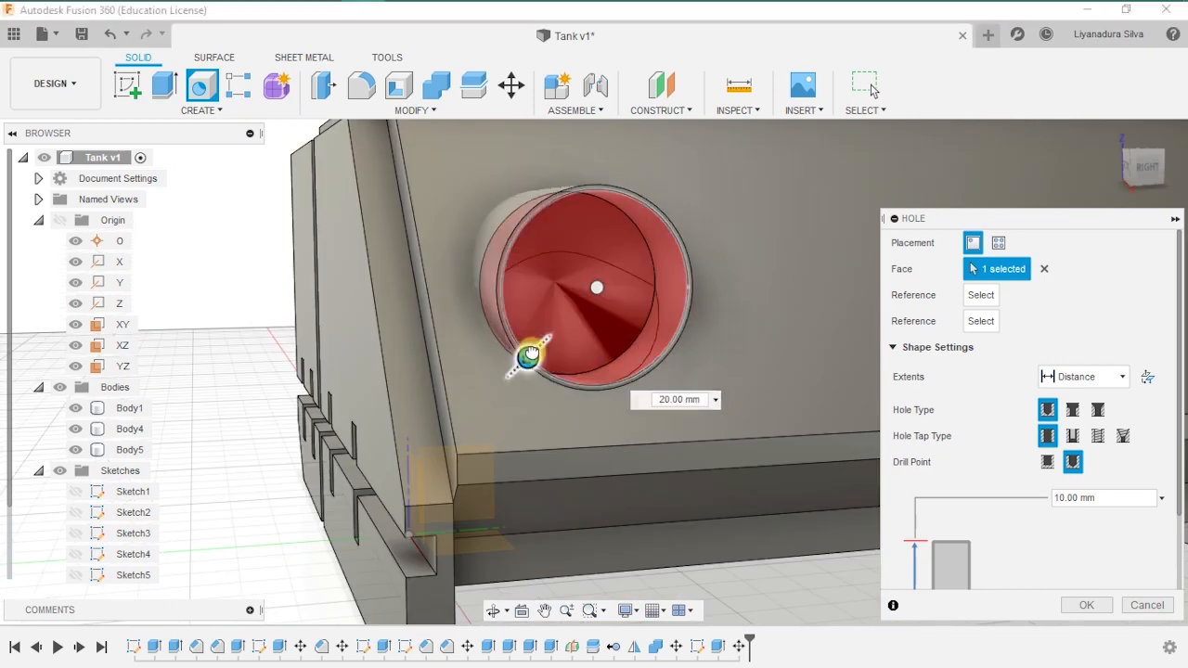
{"action": "scroll", "coordinate": [530, 337], "scroll_direction": "up", "scroll_amount": 3}
{"action": "scroll", "coordinate": [504, 371], "scroll_direction": "down", "scroll_amount": 1}
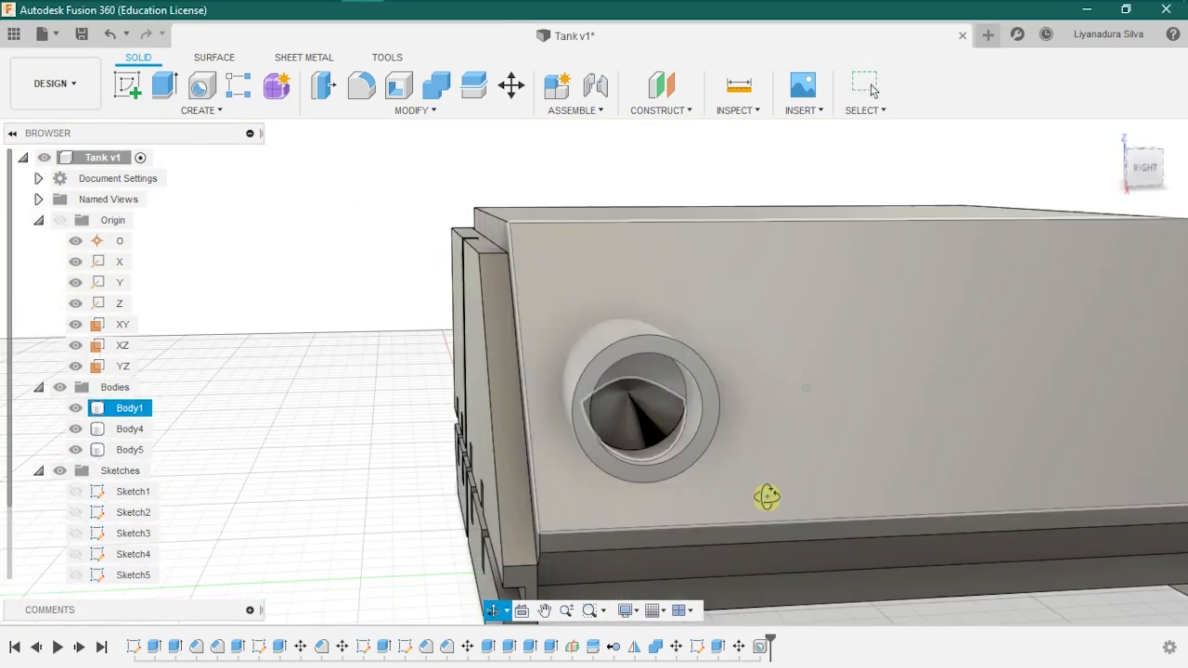
- Reposition the hollow cylinder on the hull's sloped front with Move
{"action": "middle_click_drag", "start_coordinate": [767, 497], "coordinate": [854, 512], "text": "shift"}
{"action": "scroll", "coordinate": [520, 464], "scroll_direction": "down", "scroll_amount": 3}
{"action": "mouse_move", "coordinate": [464, 459]}
{"action": "middle_mouse_down"}
{"action": "mouse_move", "coordinate": [430, 449]}
{"action": "mouse_move", "coordinate": [433, 465]}
{"action": "mouse_move", "coordinate": [446, 449]}
{"action": "middle_mouse_up"}
{"action": "middle_click_drag", "start_coordinate": [891, 480], "coordinate": [840, 456], "text": "shift"}
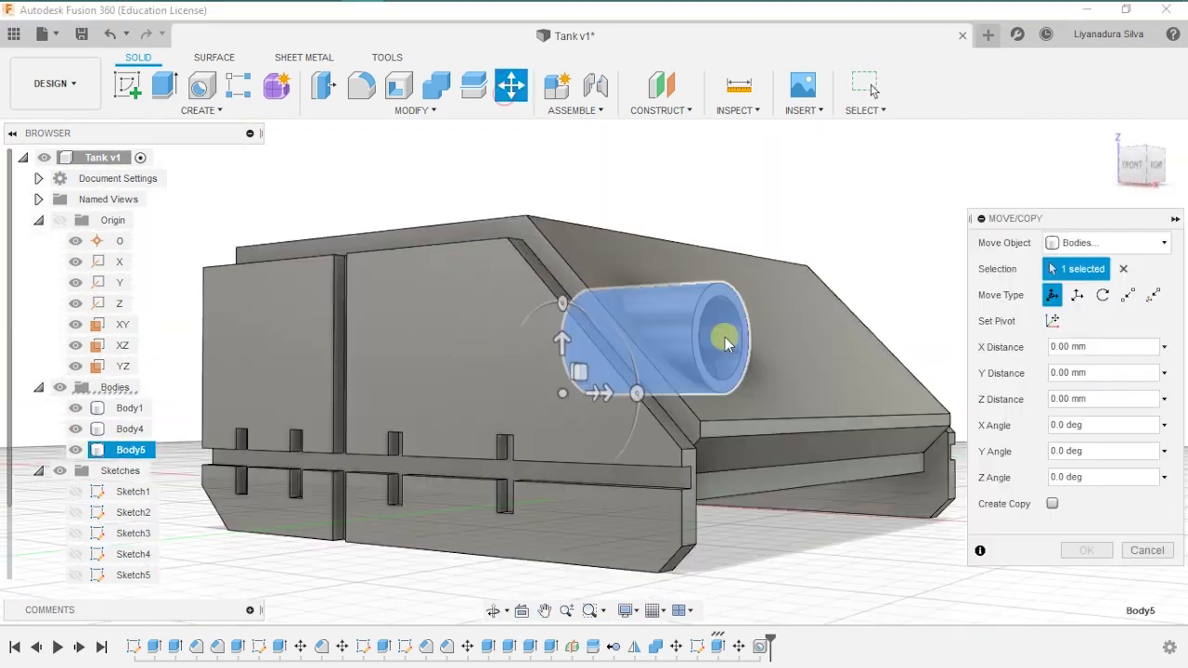
{"action": "middle_click_drag", "start_coordinate": [840, 456], "coordinate": [864, 469], "text": "shift"}
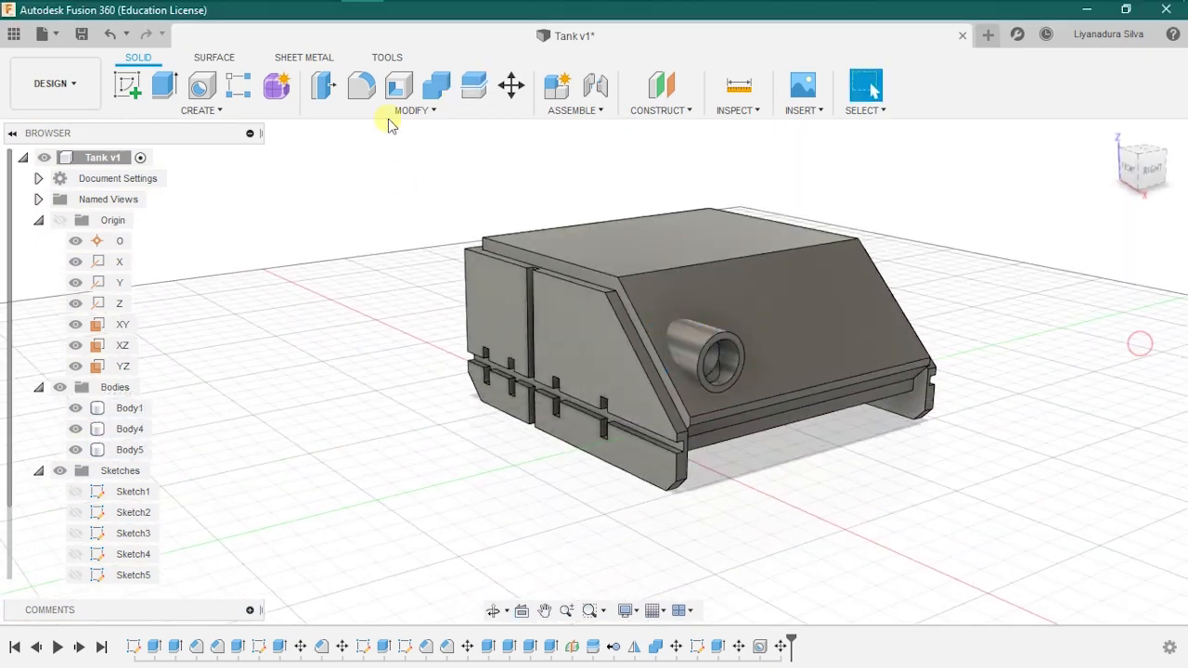
- Scale down the hollow cylinder on the sloped front
{"action": "left_click", "coordinate": [337, 236]}
{"action": "left_click_drag", "start_coordinate": [729, 358], "coordinate": [705, 359]}
{"action": "middle_click_drag", "start_coordinate": [810, 464], "coordinate": [809, 482]}
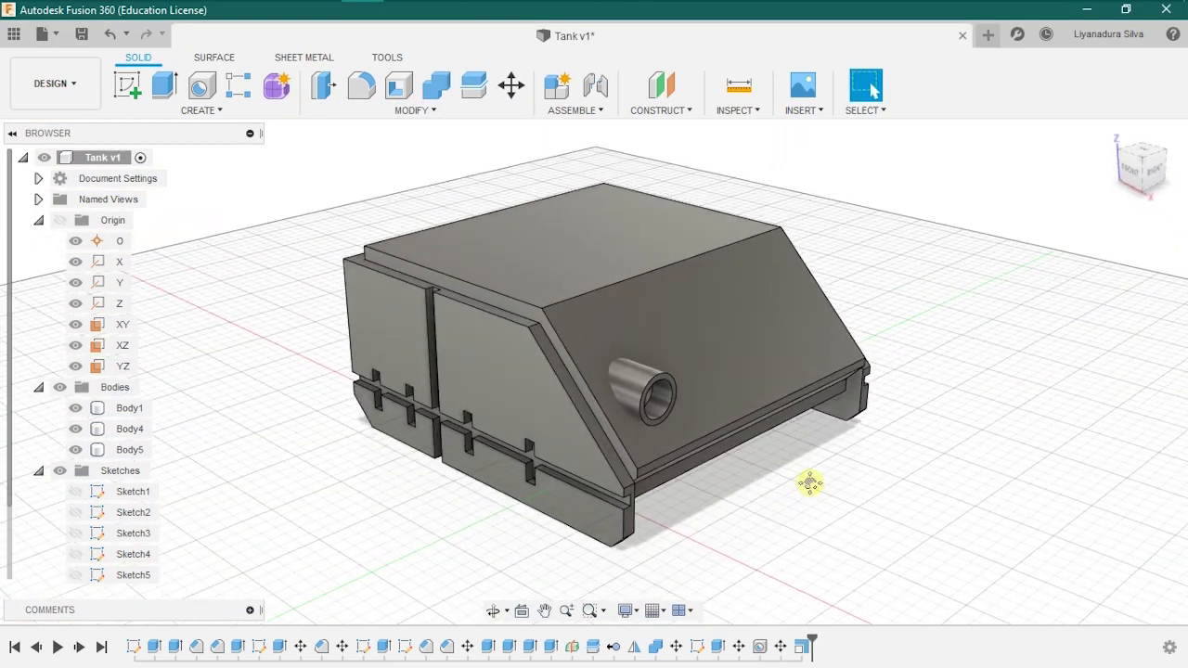
- Place a copy of the hollow cylinder 90 mm along Y on the other side of the sloped front
{"action": "left_click", "coordinate": [511, 85]}
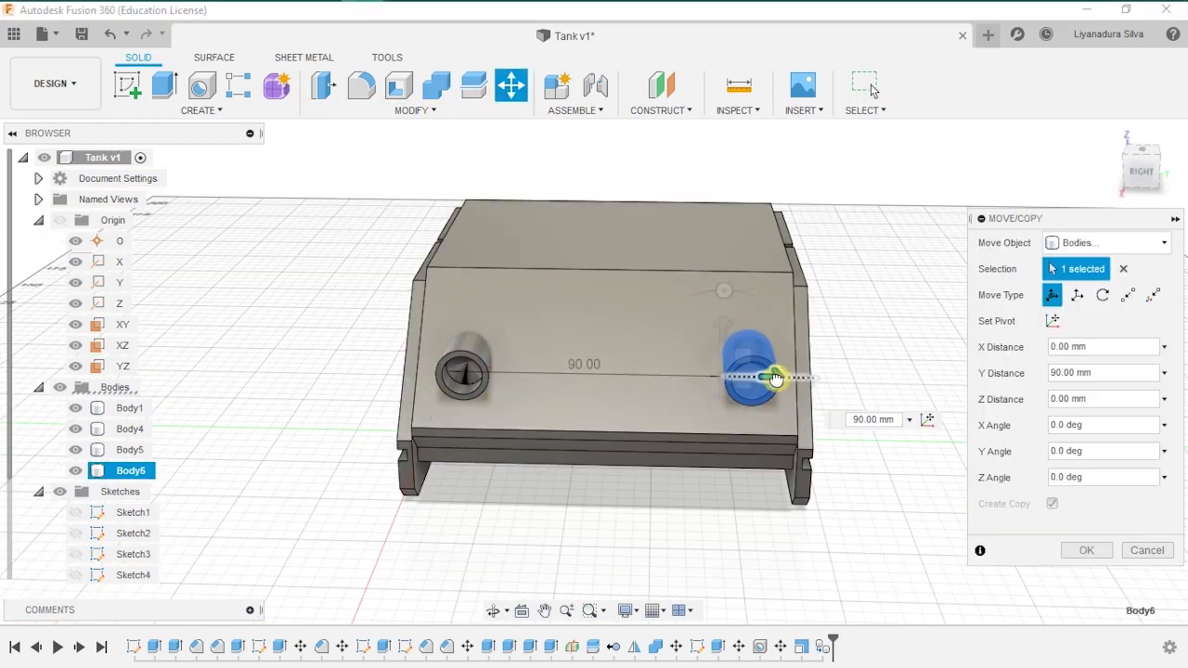
{"action": "left_click", "coordinate": [1068, 551]}
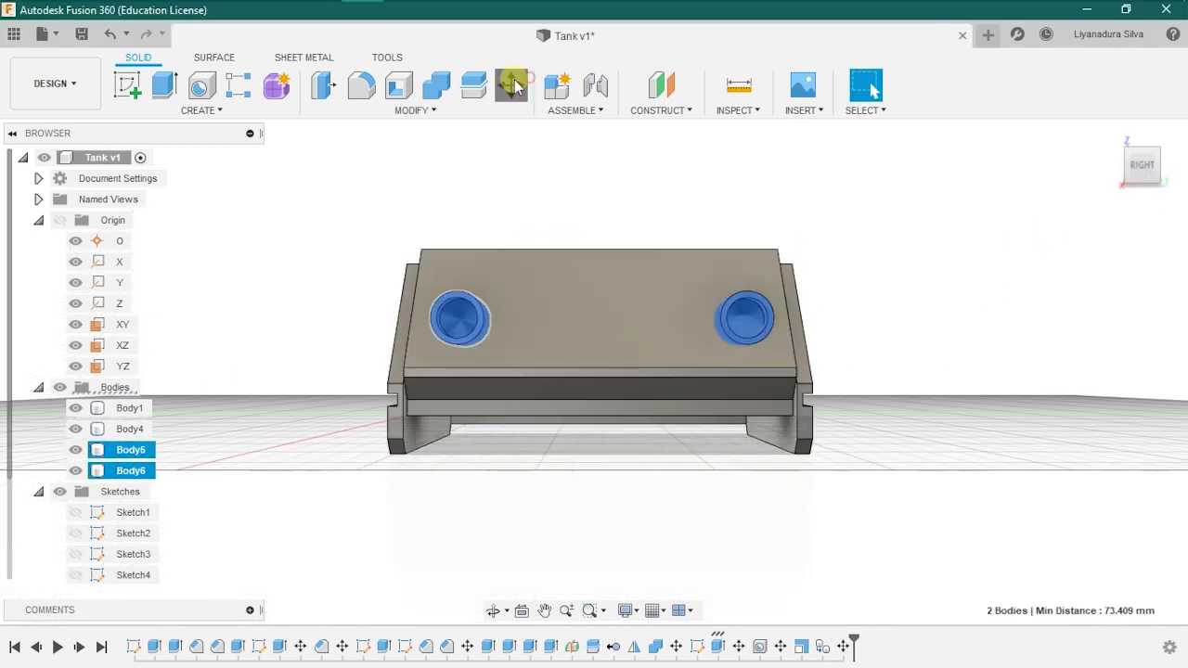
{"action": "left_click", "coordinate": [513, 86]}
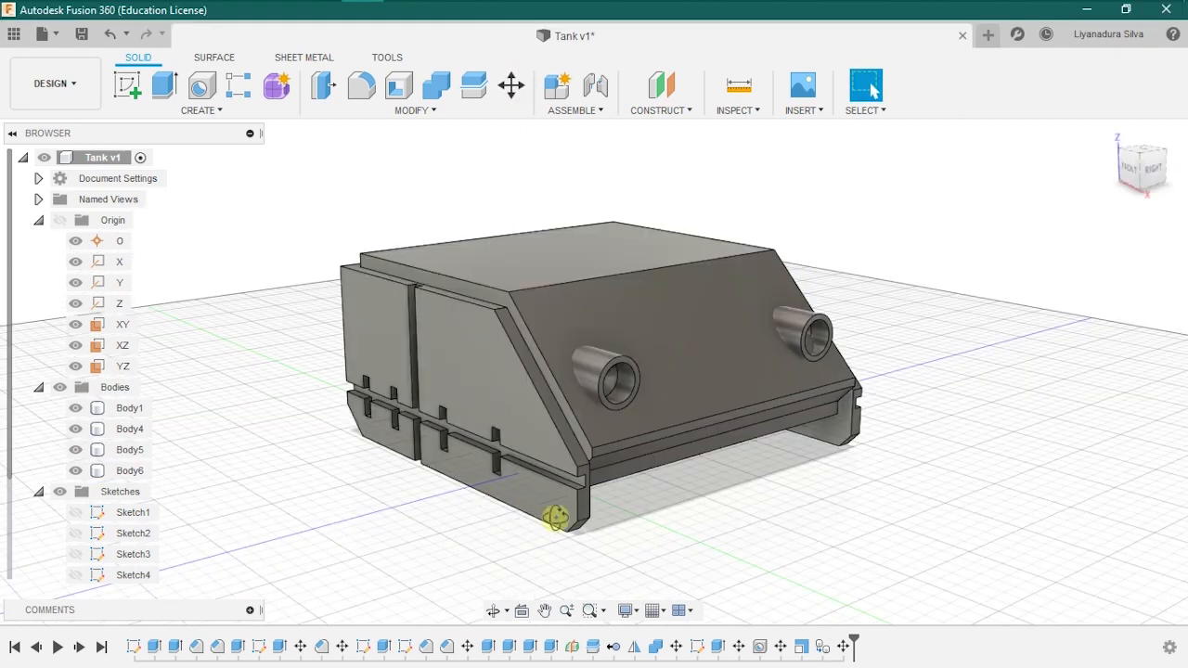
- Sketch a circle concentric with the cylinder's rim on its front face for hollowing it out
{"action": "scroll", "coordinate": [634, 388], "scroll_direction": "up", "scroll_amount": 2}
{"action": "left_click", "coordinate": [634, 388]}
{"action": "left_click", "coordinate": [127, 86]}
{"action": "left_click", "coordinate": [202, 86]}
{"action": "scroll", "coordinate": [610, 411], "scroll_direction": "up", "scroll_amount": 3}
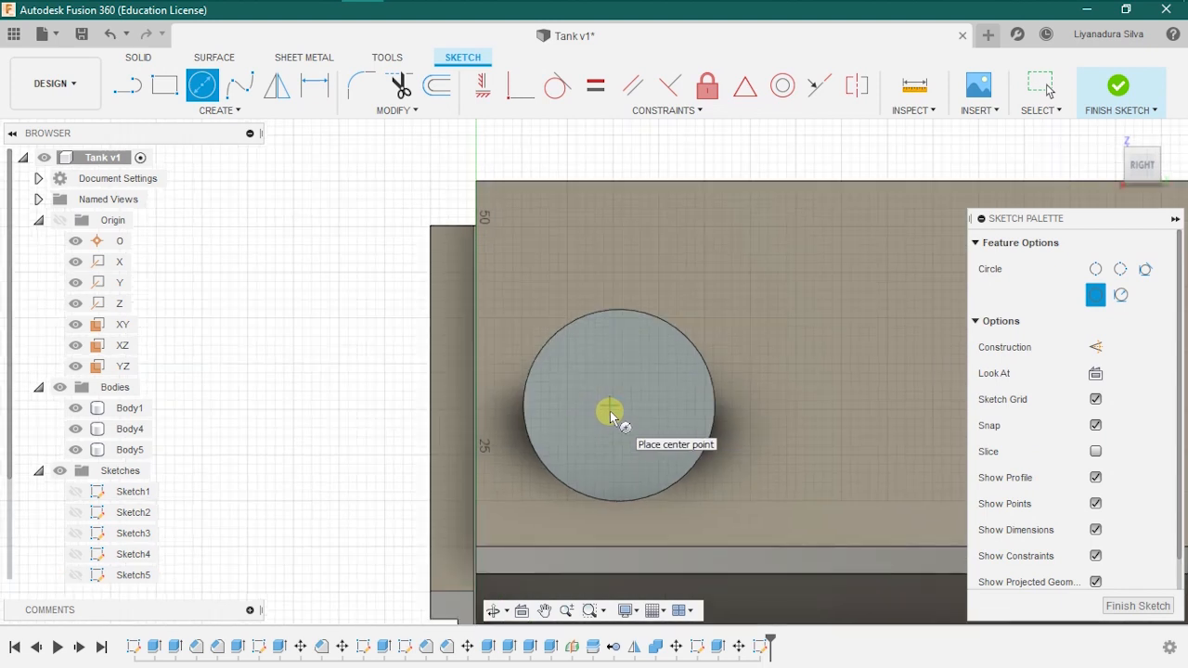
{"action": "scroll", "coordinate": [622, 406], "scroll_direction": "up", "scroll_amount": 2}
{"action": "key", "text": "Escape"}
{"action": "key", "text": "c"}
{"action": "left_click", "coordinate": [614, 406]}
{"action": "left_click", "coordinate": [594, 297]}
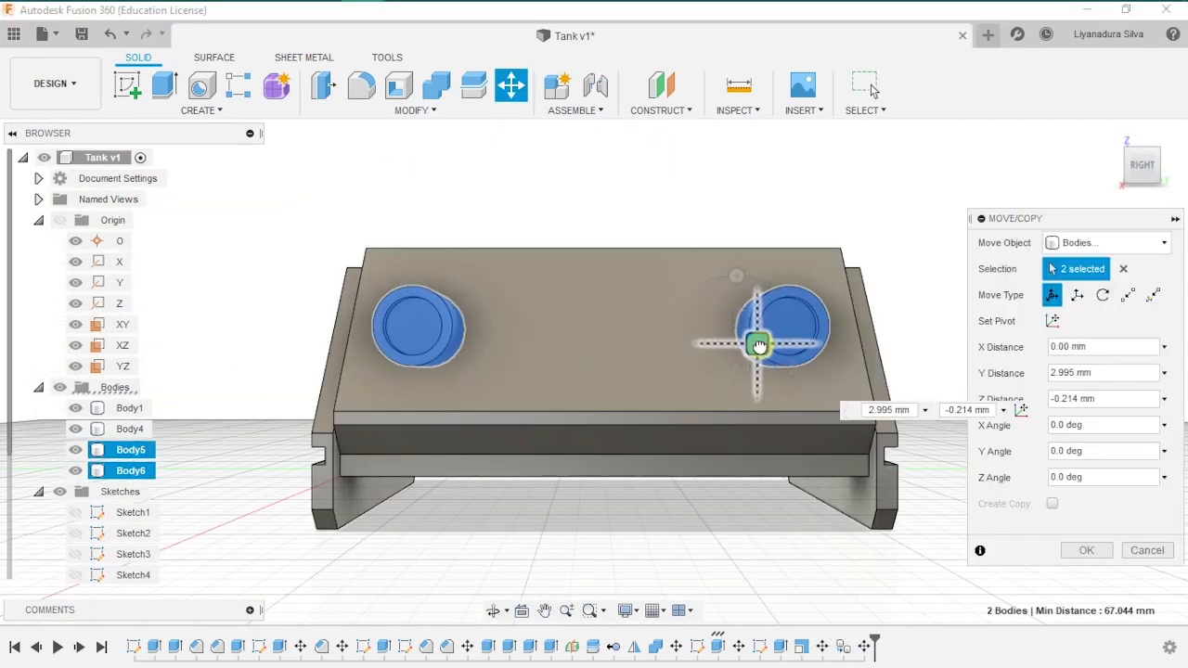
- Fine-adjust the position of both hollow cylinders together on the sloped front with Move
{"action": "key", "text": "Return"}
- Sketch a long rectangle in the front view and extrude it as a new body for the track
{"action": "mouse_move", "coordinate": [777, 369]}
{"action": "middle_mouse_down", "text": "shift"}
{"action": "mouse_move", "coordinate": [875, 491]}
{"action": "mouse_move", "coordinate": [732, 497]}
{"action": "mouse_move", "coordinate": [743, 481]}
{"action": "mouse_move", "coordinate": [732, 479]}
{"action": "middle_mouse_up", "text": "shift"}
{"action": "left_click", "coordinate": [127, 86]}
{"action": "left_click", "coordinate": [520, 406]}
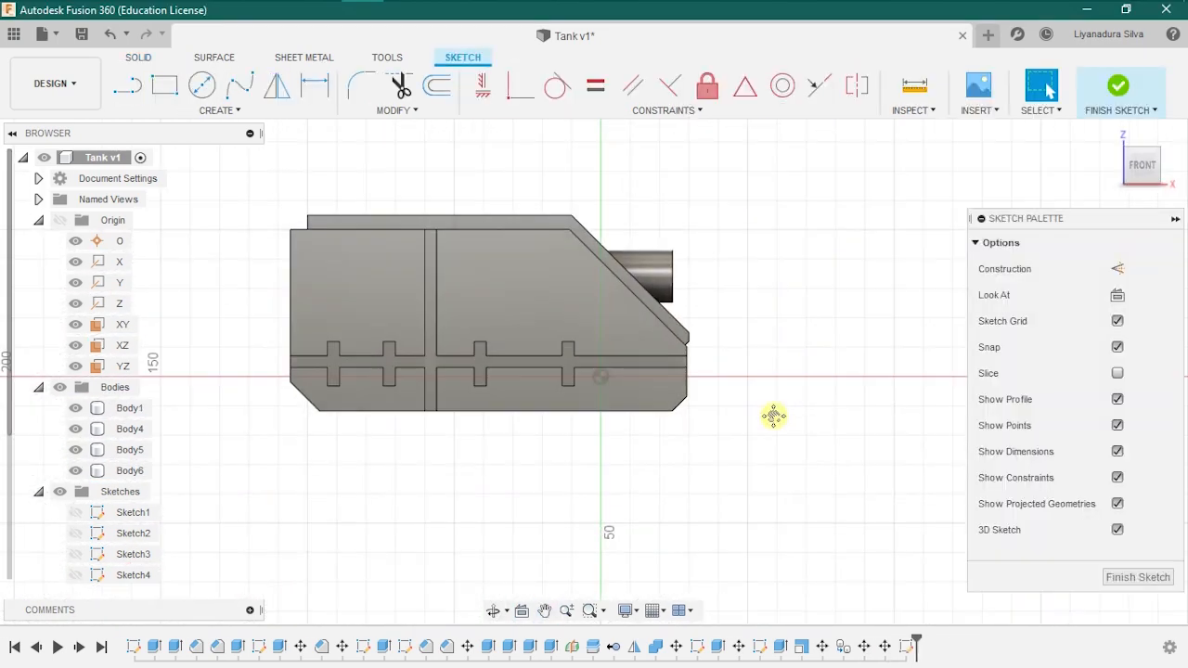
{"action": "key", "text": "r"}
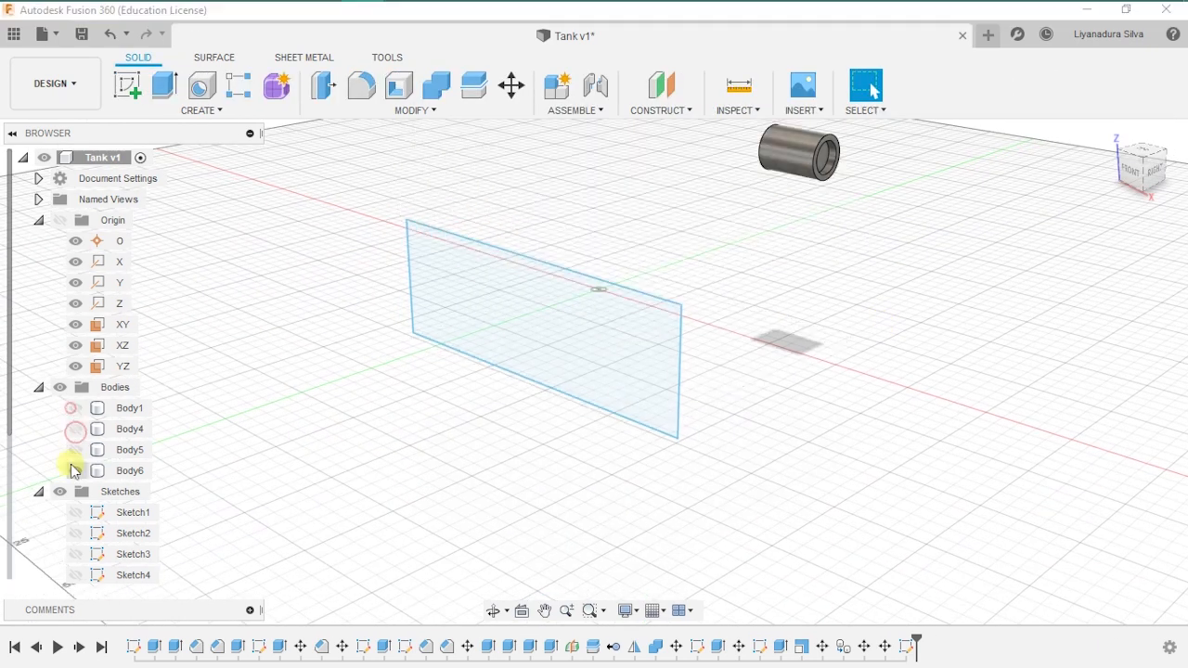
{"action": "key", "text": "e"}
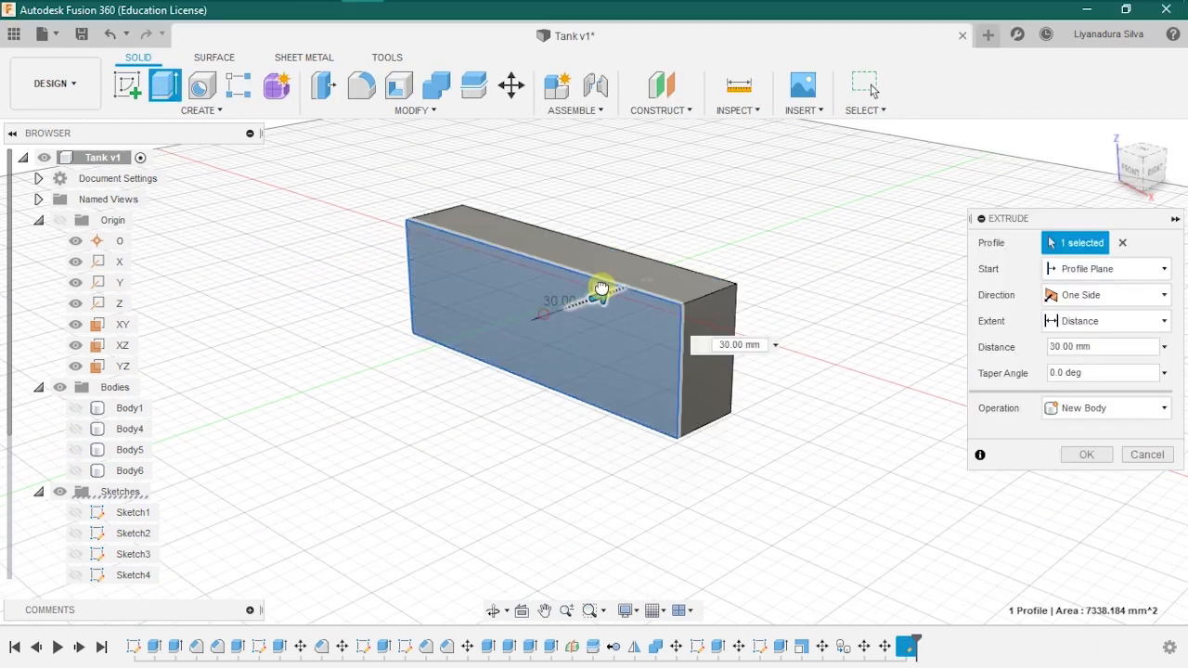
{"action": "key", "text": "Return"}
- Fillet the track block's upper front edge and chamfer its lower front edge
{"action": "key", "text": "f"}
{"action": "left_click", "coordinate": [673, 297]}
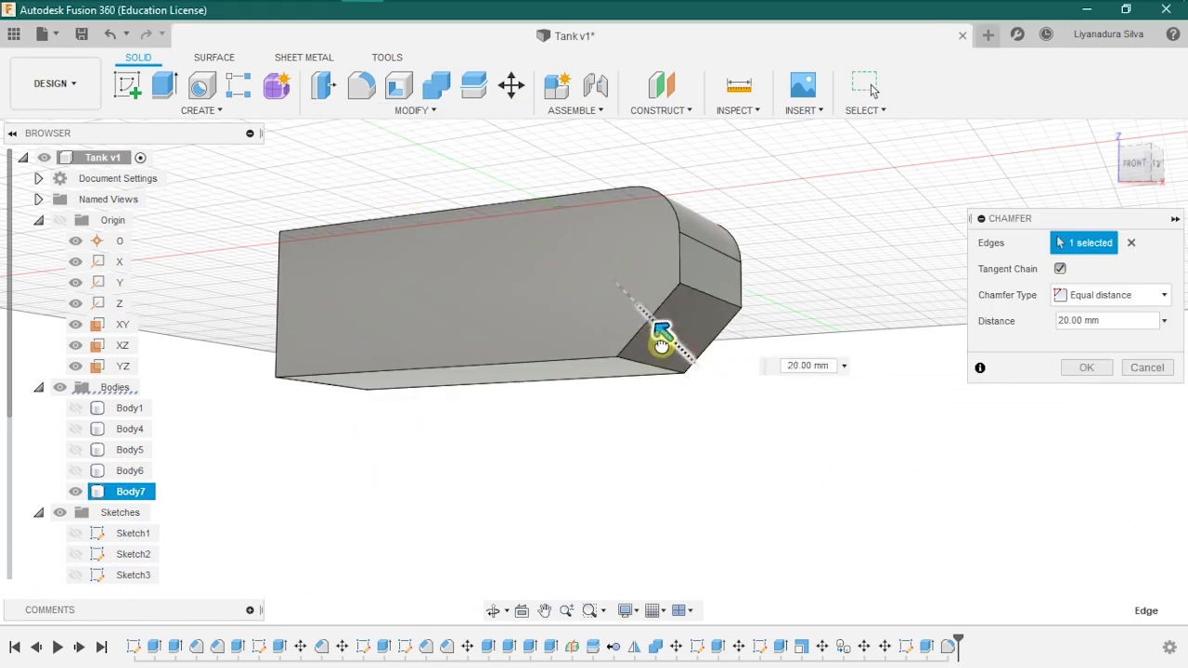
{"action": "scroll", "coordinate": [661, 343], "scroll_direction": "up", "scroll_amount": 4}
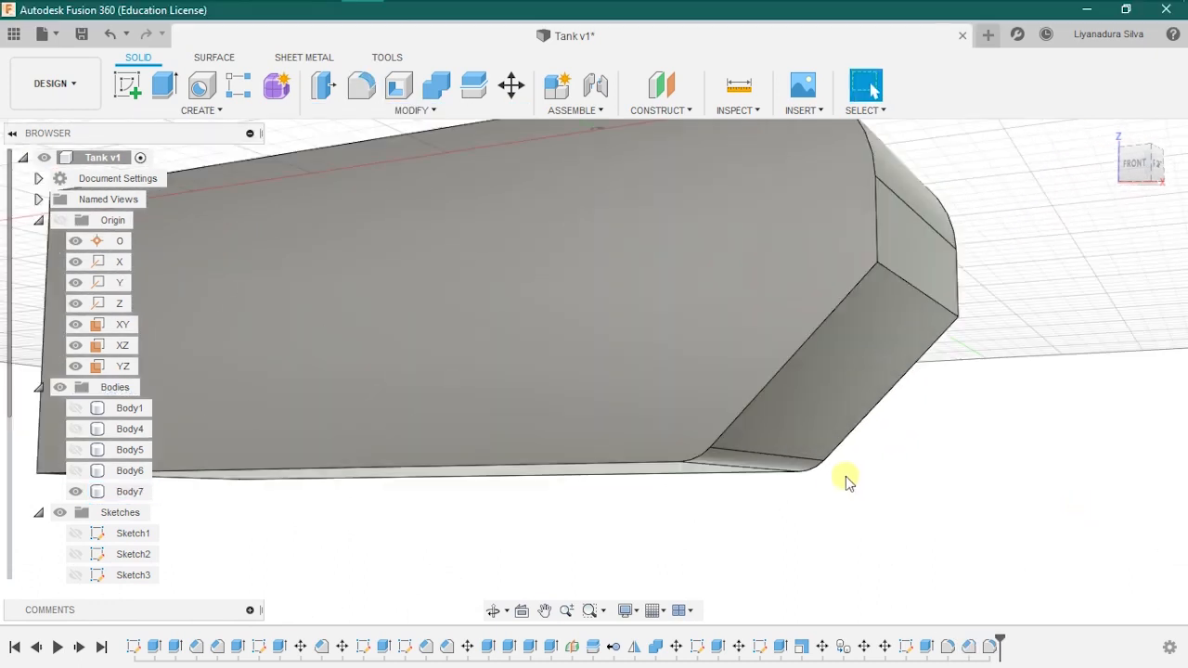
- Round the track block's chamfer edges and shape its rear end with a filleted top and chamfered bottom
{"action": "left_click", "coordinate": [362, 85]}
{"action": "left_click", "coordinate": [430, 357]}
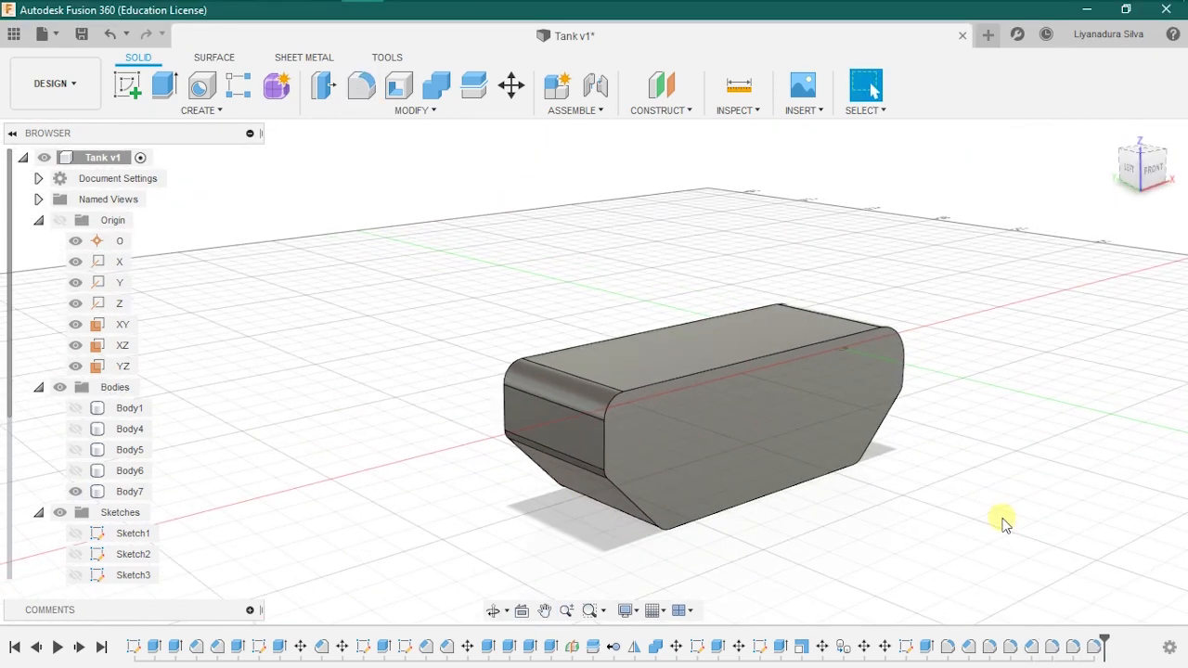
- Copy the track block in place and scale one of the two bodies down uniformly to about 0.947
{"action": "middle_click_drag", "start_coordinate": [1002, 517], "coordinate": [889, 512], "text": "shift"}
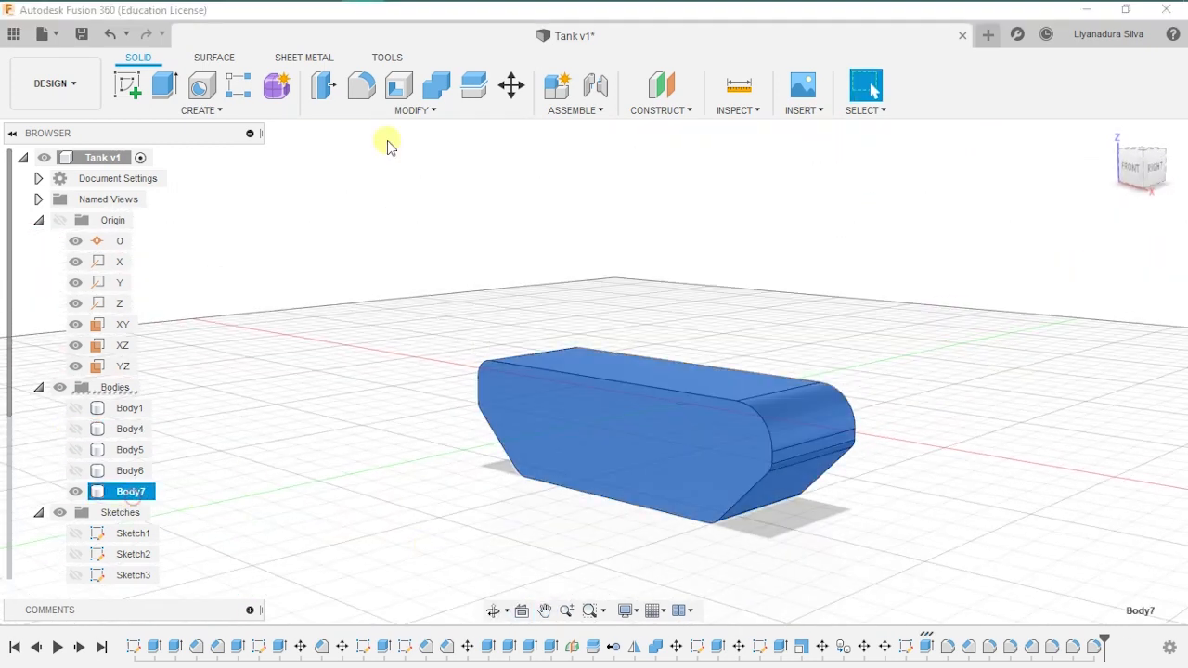
{"action": "left_click", "coordinate": [510, 85]}
{"action": "left_click", "coordinate": [1051, 504]}
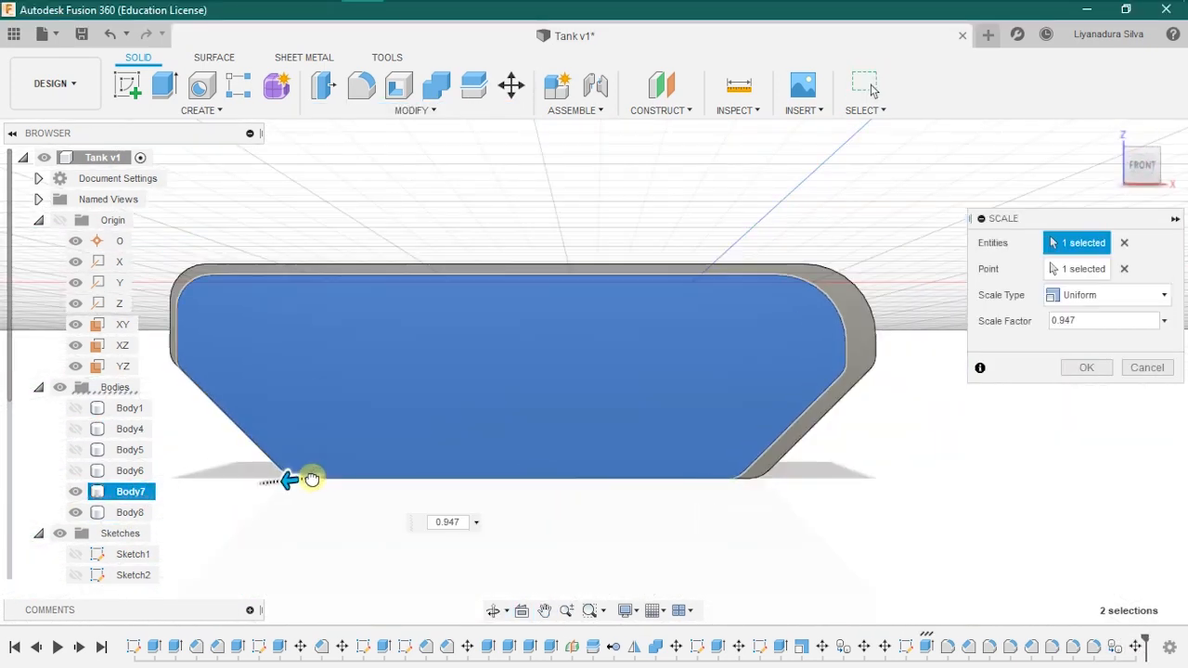
- Centre the scaled-down body on the track block's side by moving it 1.634 mm along X and 1.271 mm along Z
{"action": "left_click_drag", "start_coordinate": [201, 460], "coordinate": [209, 456]}
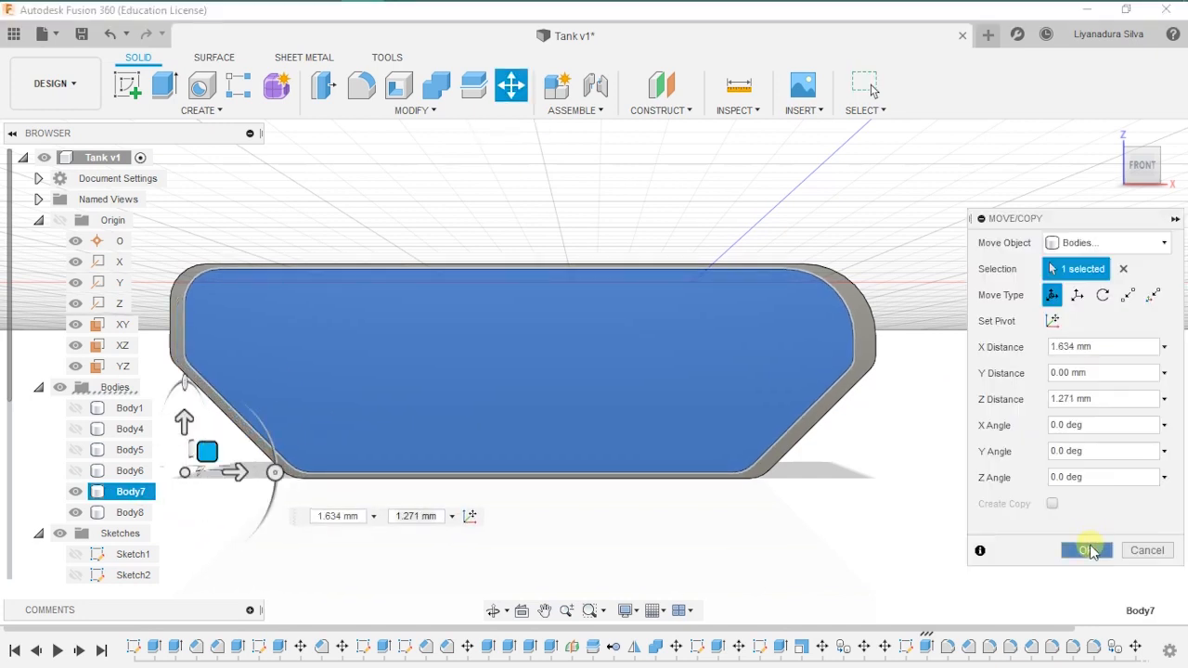
{"action": "left_click", "coordinate": [1088, 550]}
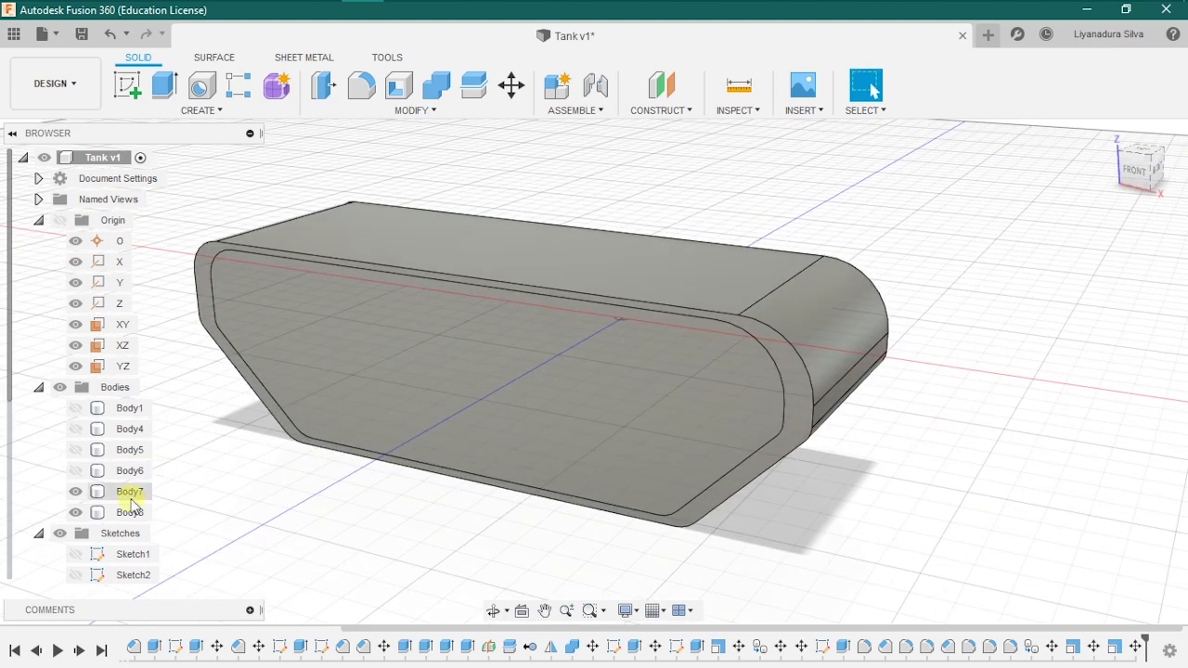
- Reposition the inner body within the track block and cut the side recess with an 80 mm Extrude
{"action": "left_click", "coordinate": [122, 491]}
{"action": "key", "text": "m"}
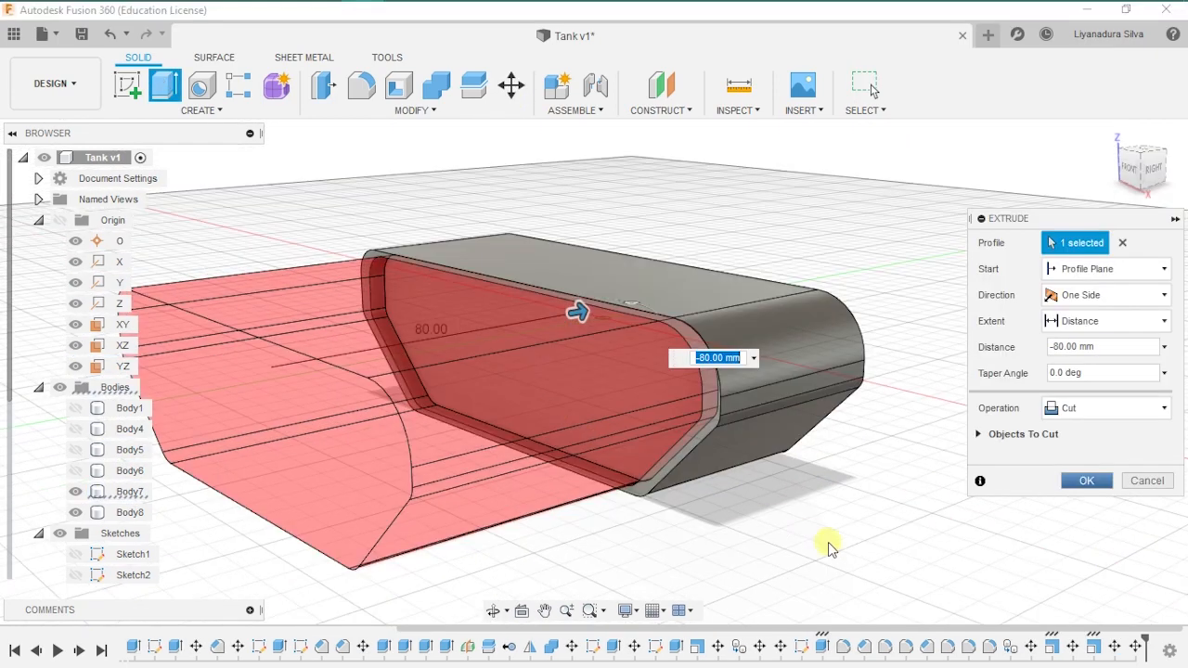
{"action": "left_click", "coordinate": [1081, 479]}
- Offset the recess's sloped lower front face with Press Pull to adjust the wall thickness
{"action": "middle_click_drag", "start_coordinate": [1068, 486], "coordinate": [834, 517], "text": "shift"}
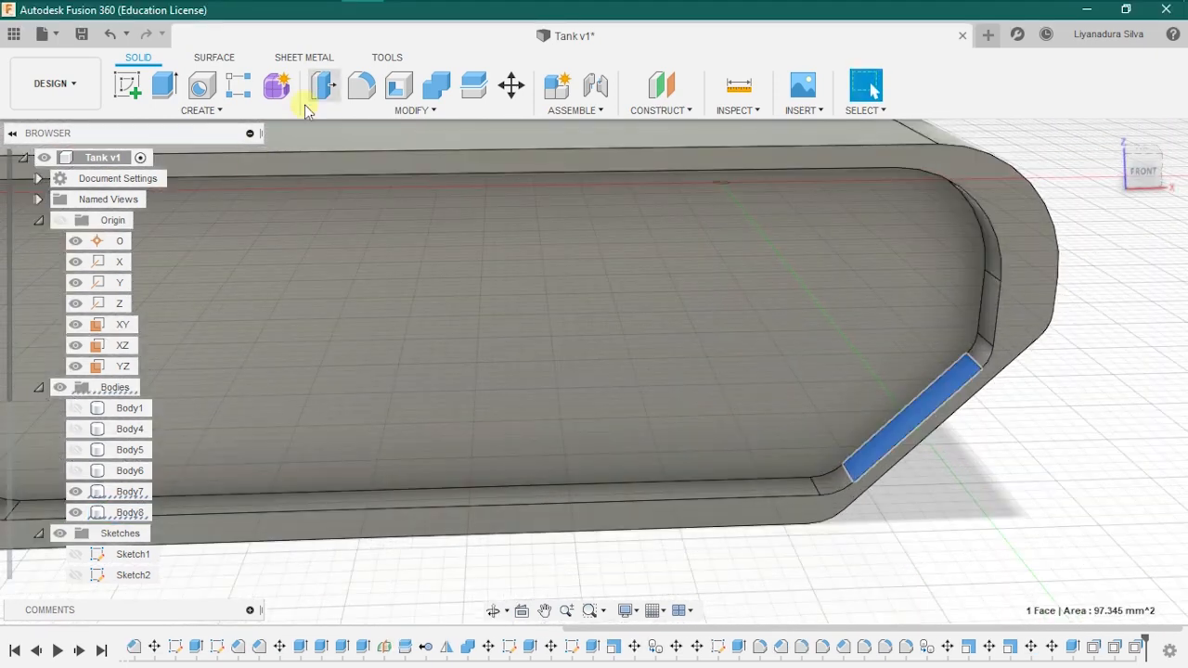
{"action": "left_click", "coordinate": [1098, 342]}
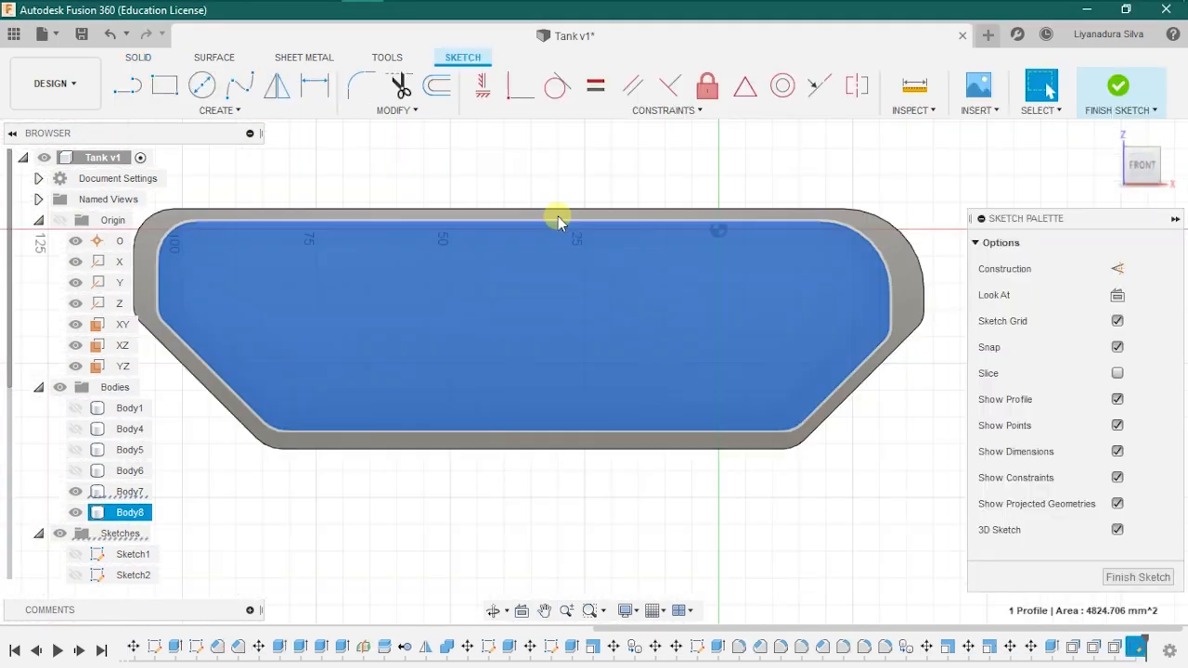
- Sketch four equal wheel circles along the recess's lower edge and copy one up to its front end, with the side plate shown
{"action": "key", "text": "c"}
{"action": "left_click", "coordinate": [376, 324]}
{"action": "key", "text": "m"}
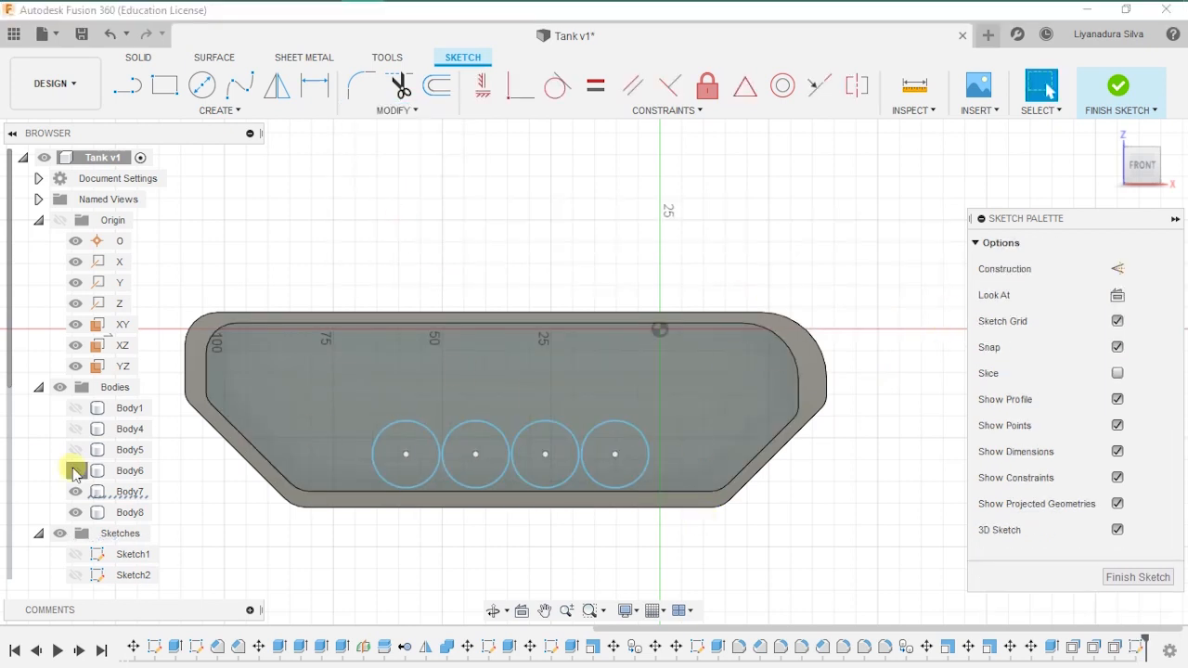
{"action": "left_click", "coordinate": [76, 429]}
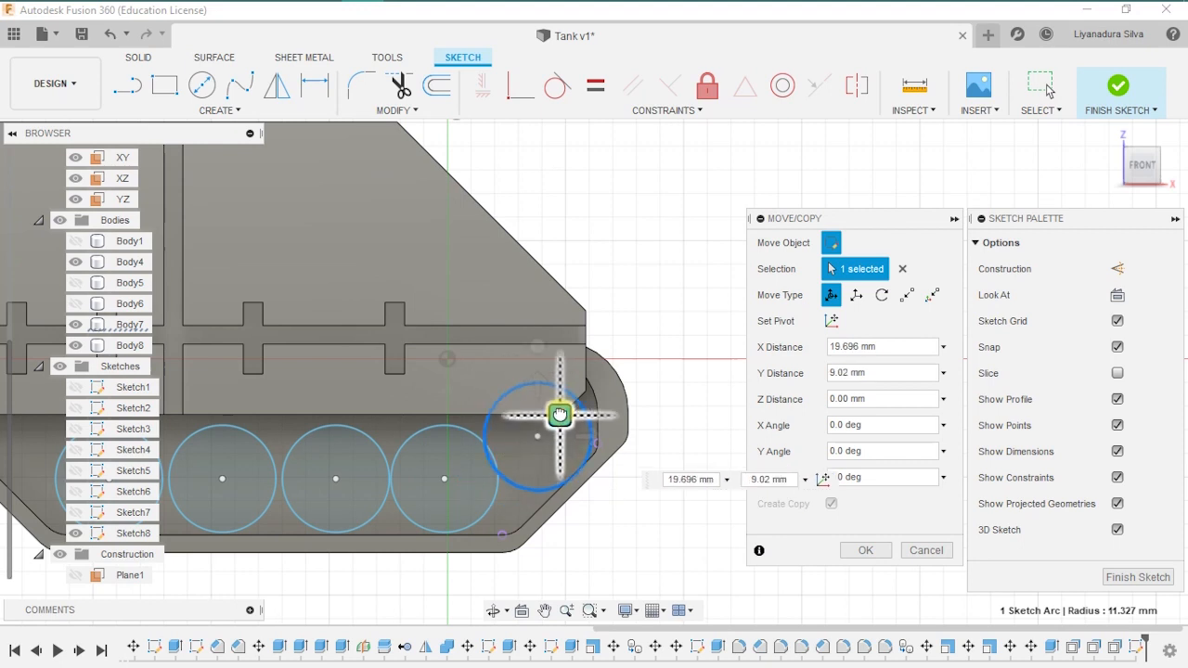
{"action": "left_click_drag", "start_coordinate": [563, 414], "coordinate": [560, 399]}
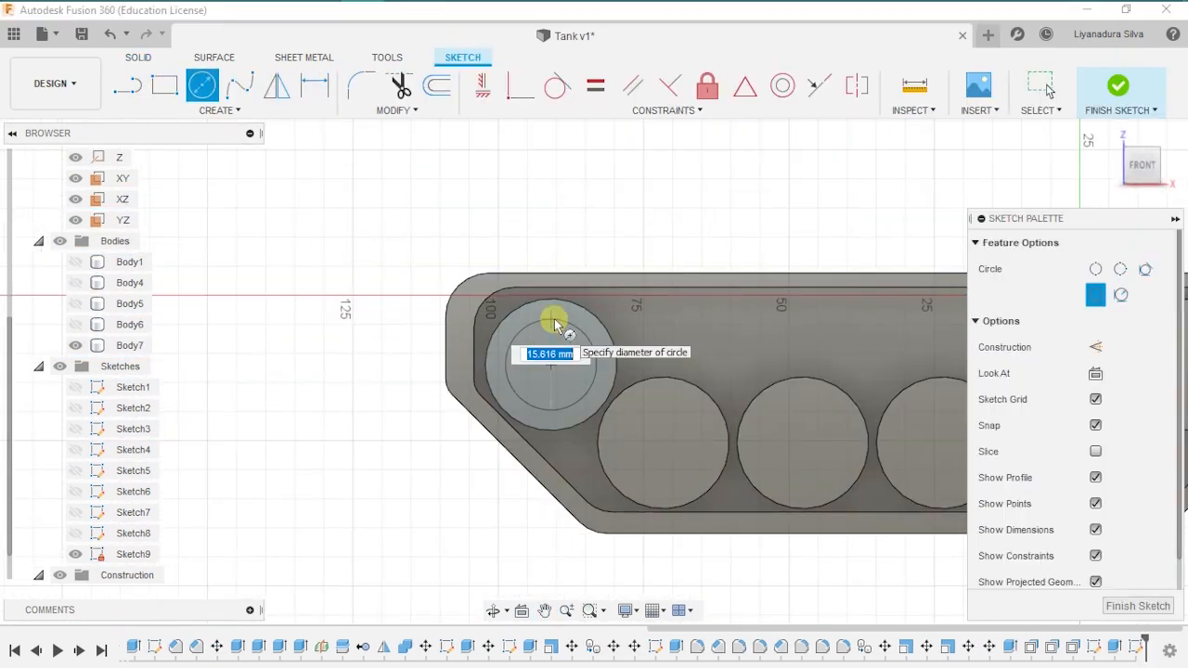
- Sketch a 15 mm circle concentric with the upper rear wheel on its face
{"action": "type", "text": "15"}
{"action": "key", "text": "Return"}
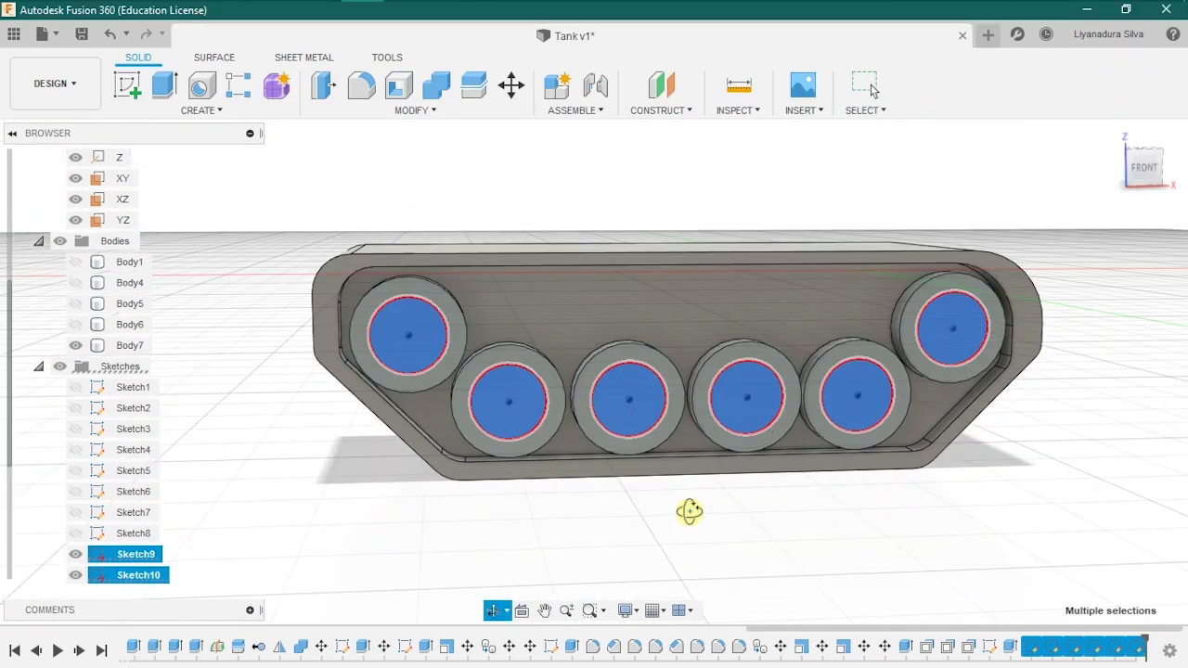
- Extrude the inner circles of all six wheels by -3 mm to recess their centres
{"action": "type", "text": "e"}
{"action": "middle_click_drag", "start_coordinate": [689, 512], "coordinate": [762, 532], "text": "shift"}
{"action": "type", "text": "-5"}
{"action": "key", "text": "BackSpace"}
{"action": "type", "text": "3"}
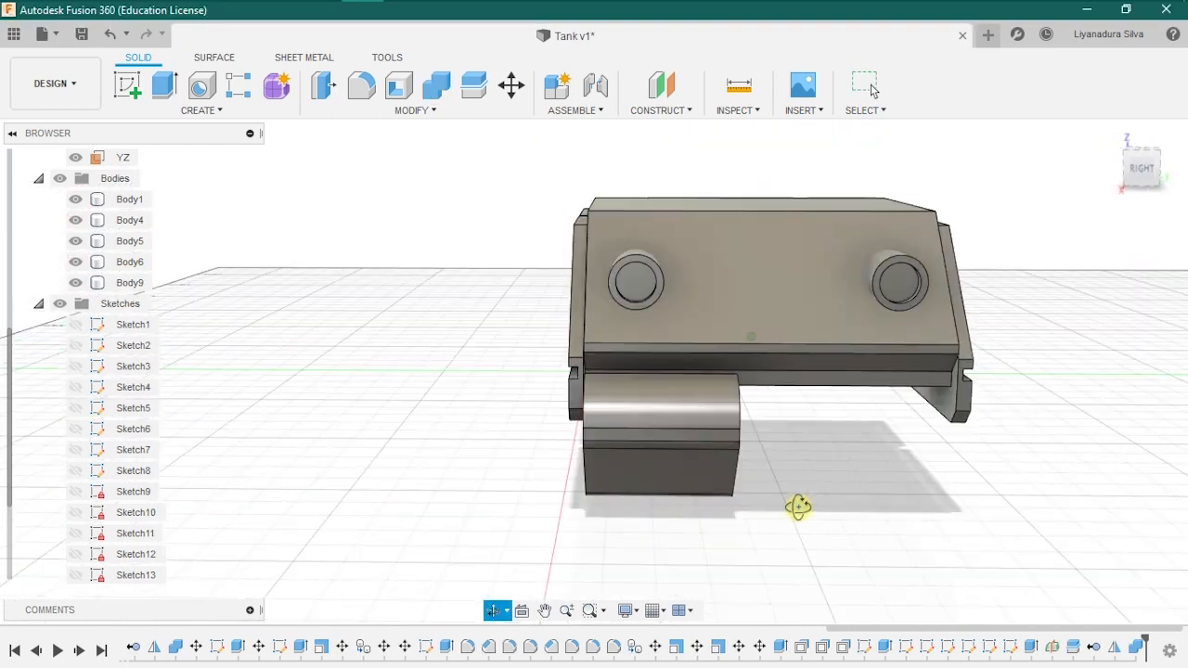
- Resize the finished track with Scale and place a copy under the hull's other side
{"action": "left_click", "coordinate": [415, 110]}
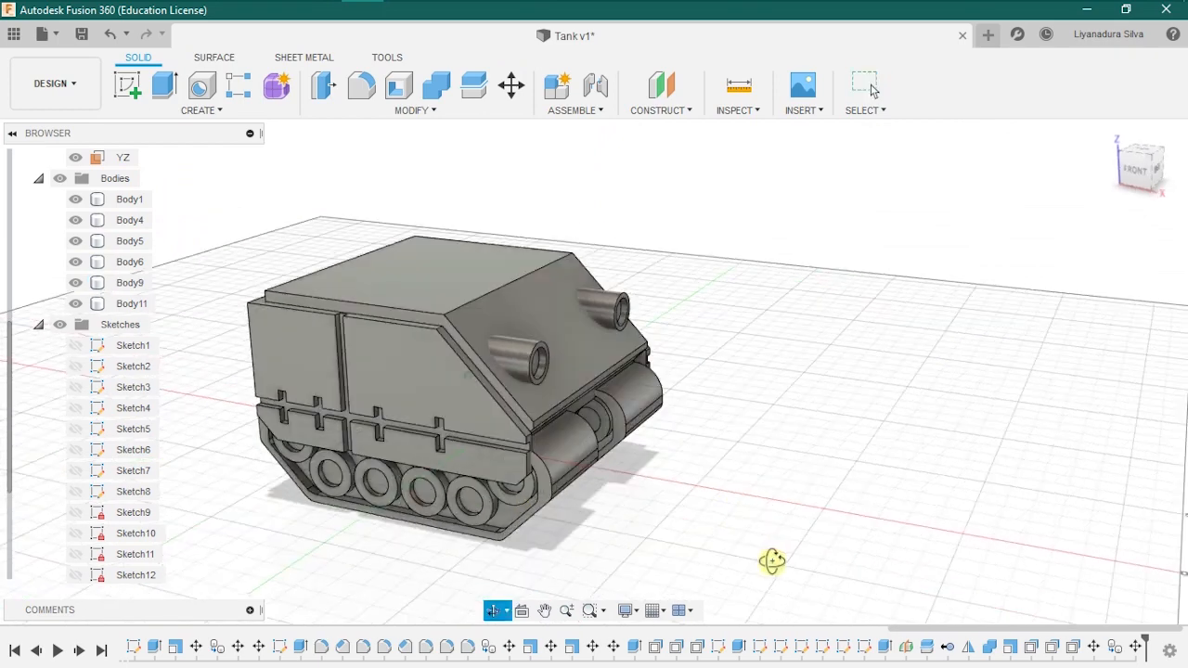
- Build the turret block by extruding a rectangle sketched above the hull roof, and chamfer its upper front edge 33 mm
{"action": "middle_click_drag", "start_coordinate": [770, 562], "coordinate": [876, 467], "text": "shift"}
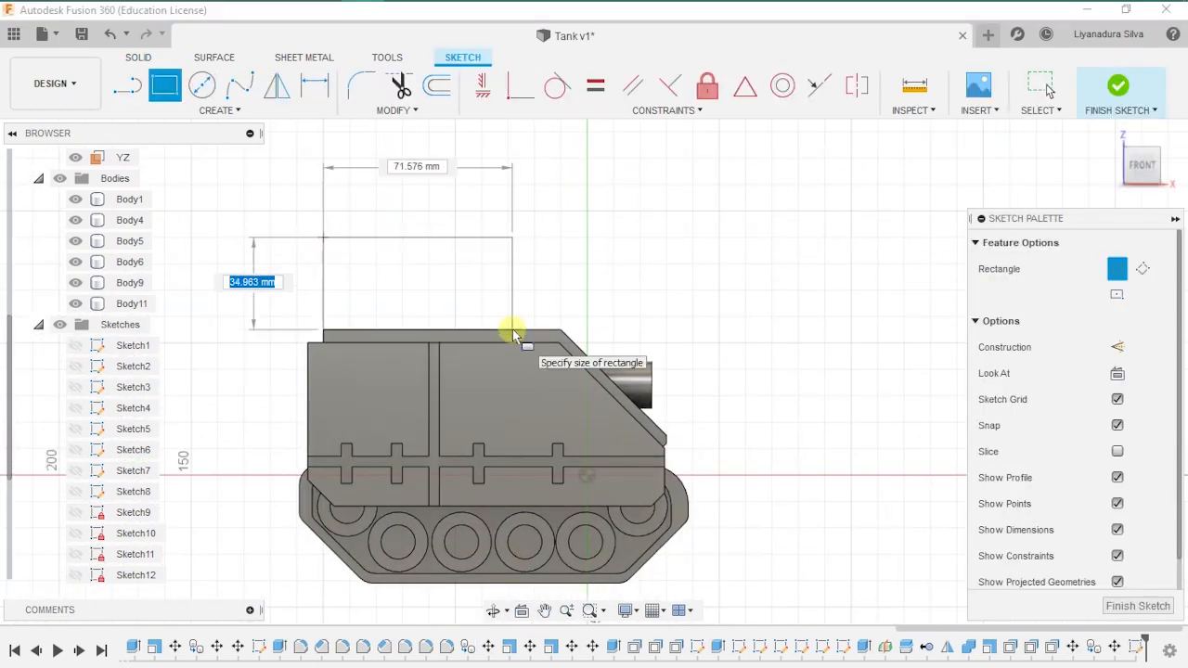
{"action": "left_click", "coordinate": [595, 318]}
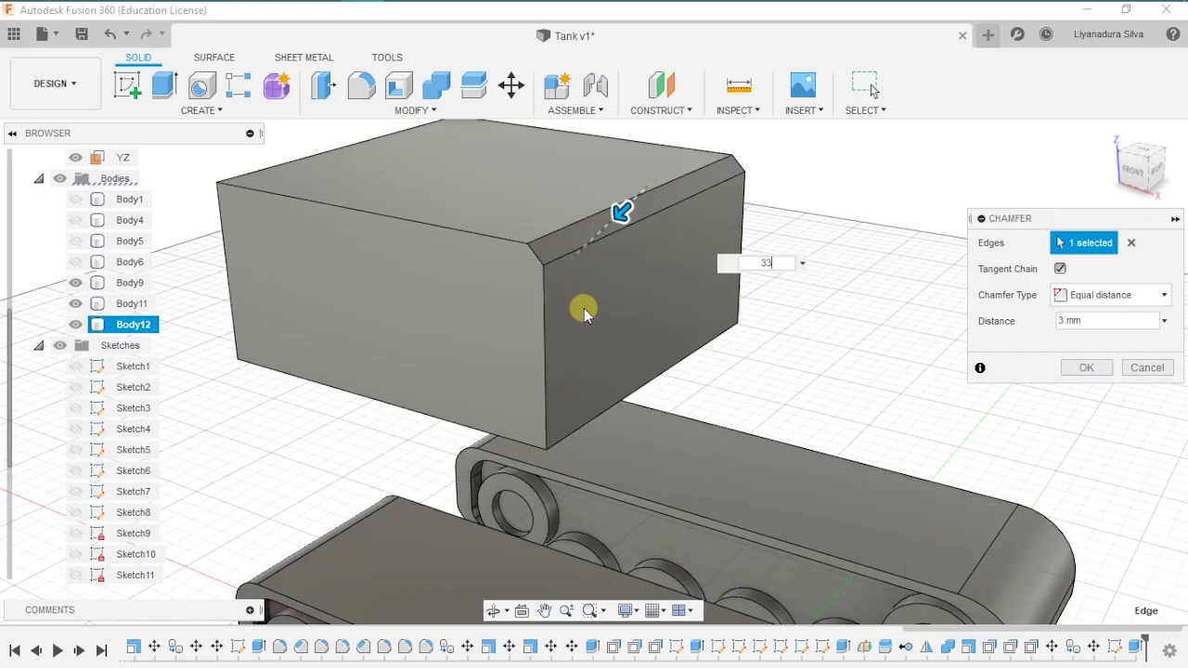
{"action": "left_click", "coordinate": [1084, 367]}
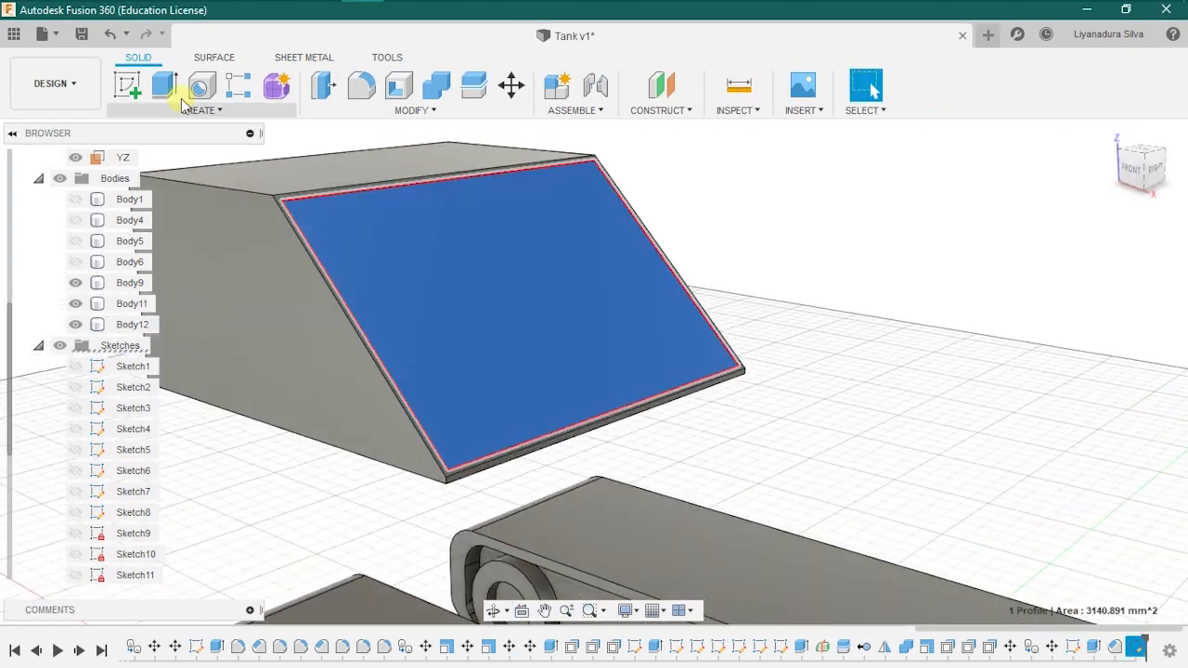
- Extrude the inset profile on the turret's sloped front and move the grooved turret toward the middle of the hull roof
{"action": "key", "text": "e"}
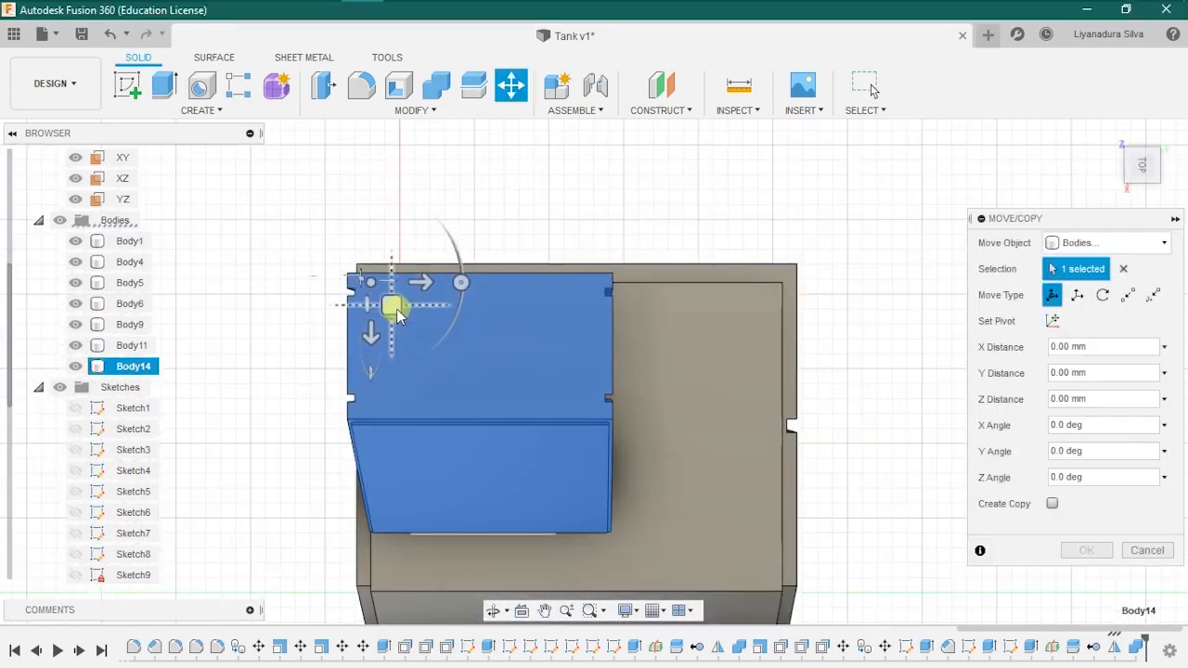
{"action": "left_click_drag", "start_coordinate": [392, 307], "coordinate": [474, 331]}
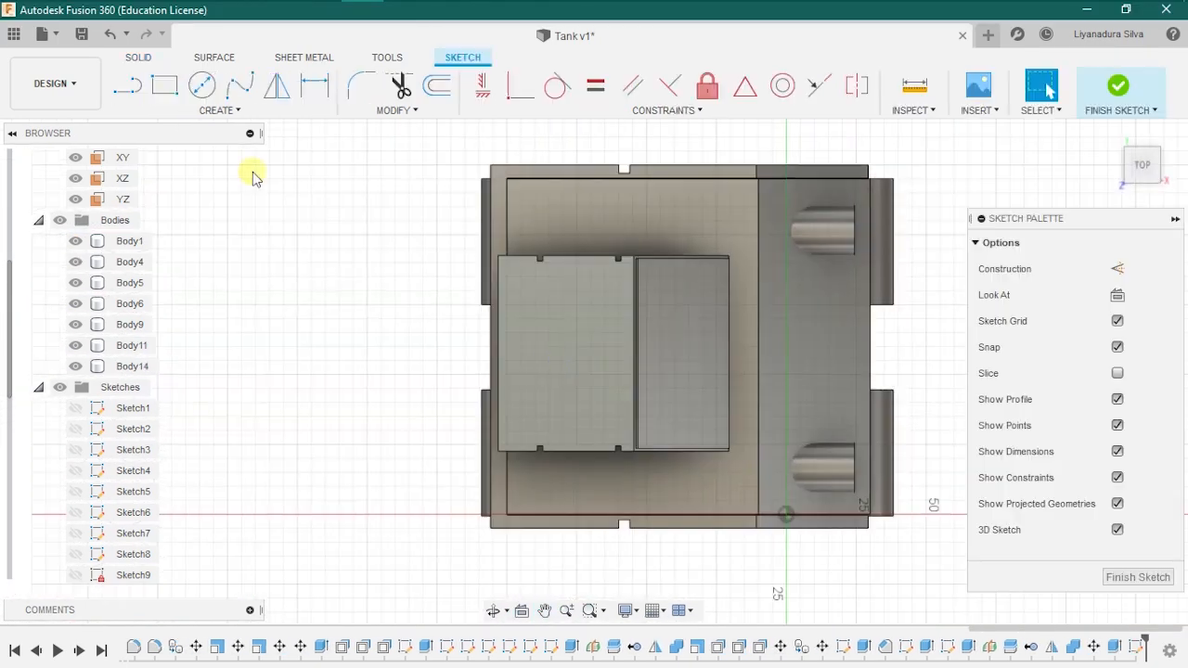
- Add a small rectangular hatch with tapered sides on the turret's top face
{"action": "scroll", "coordinate": [629, 380], "scroll_direction": "up", "scroll_amount": 5}
{"action": "scroll", "coordinate": [521, 246], "scroll_direction": "down", "scroll_amount": 1}
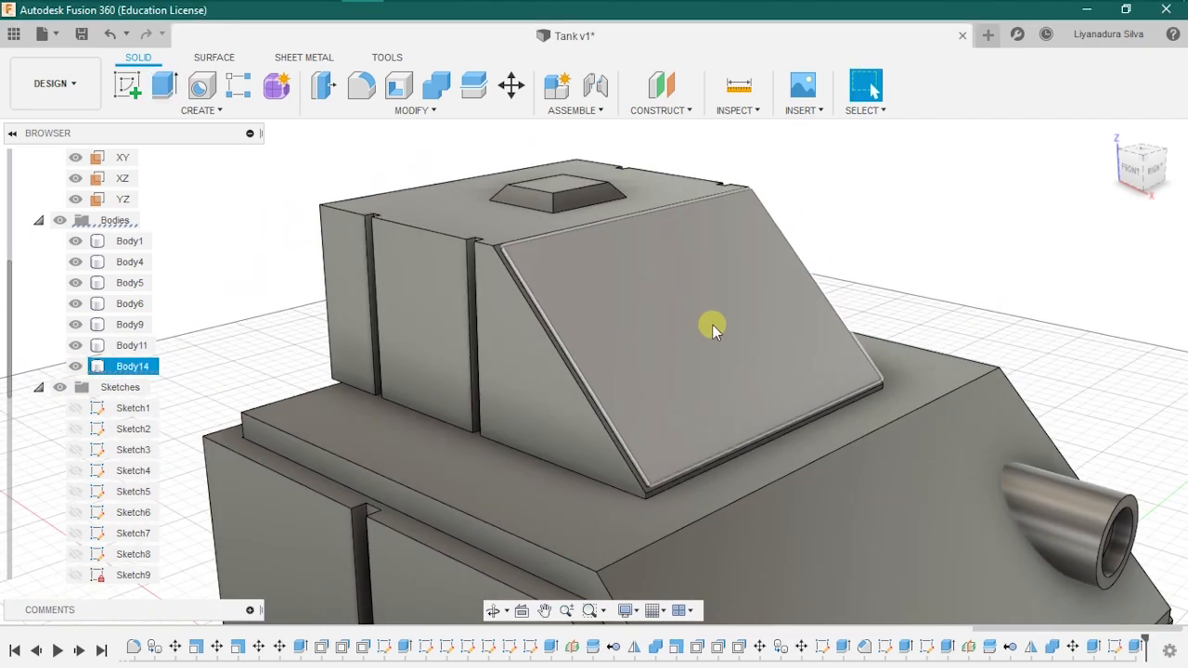
- Sketch two concentric circles in front of the turret and extrude both profiles 50 mm back into it as a new body
{"action": "scroll", "coordinate": [915, 474], "scroll_direction": "down", "scroll_amount": 8}
{"action": "scroll", "coordinate": [974, 462], "scroll_direction": "up", "scroll_amount": 3}
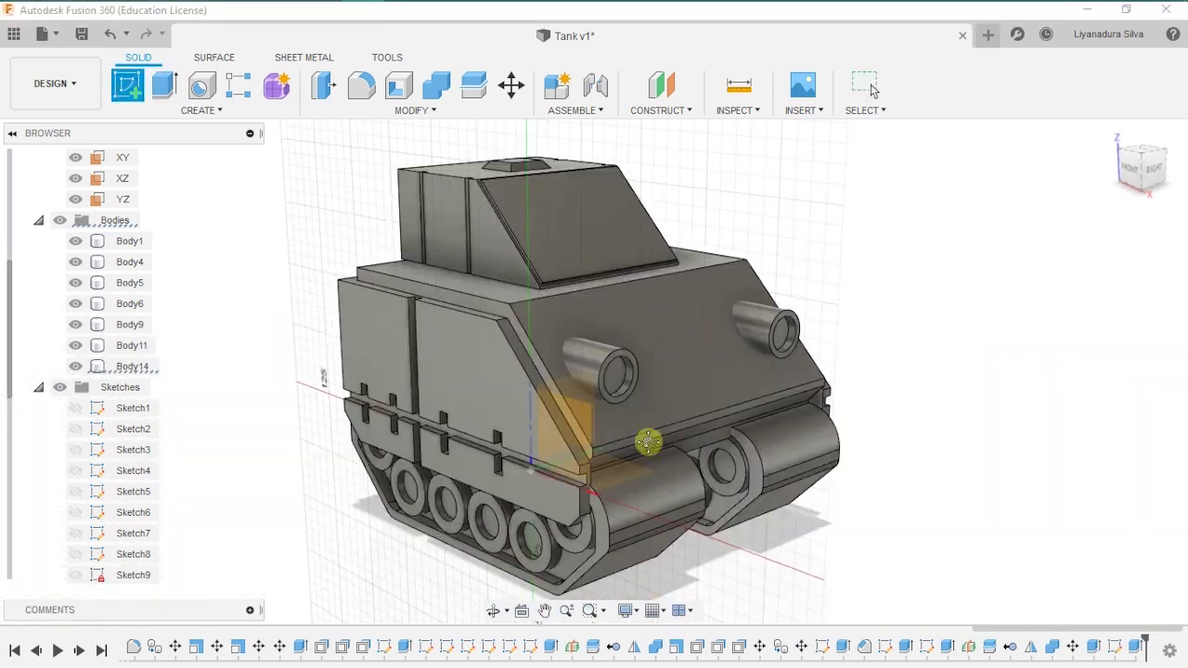
{"action": "left_click", "coordinate": [124, 201]}
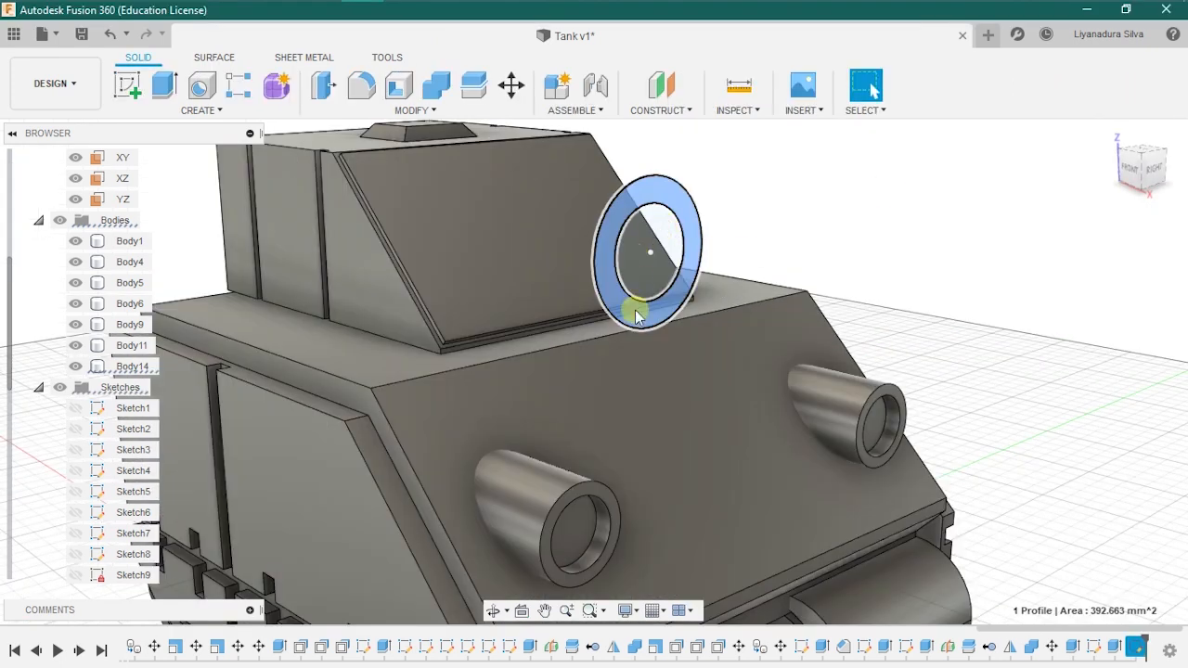
{"action": "left_click", "coordinate": [637, 297]}
{"action": "key", "text": "e"}
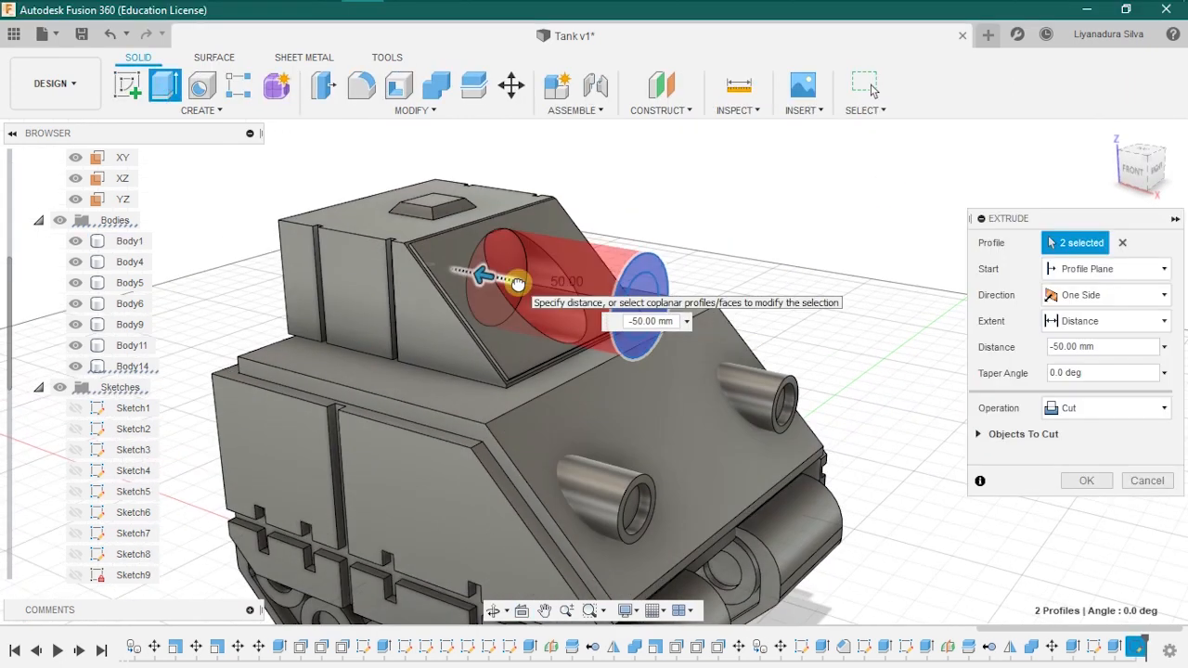
{"action": "left_click", "coordinate": [1086, 455]}
- Scale the turret's barrel cylinder uniformly by a factor of 0.826
{"action": "left_click", "coordinate": [133, 387]}
{"action": "left_click", "coordinate": [415, 109]}
{"action": "left_click", "coordinate": [371, 237]}
{"action": "left_click", "coordinate": [1107, 295]}
{"action": "left_click", "coordinate": [1047, 321]}
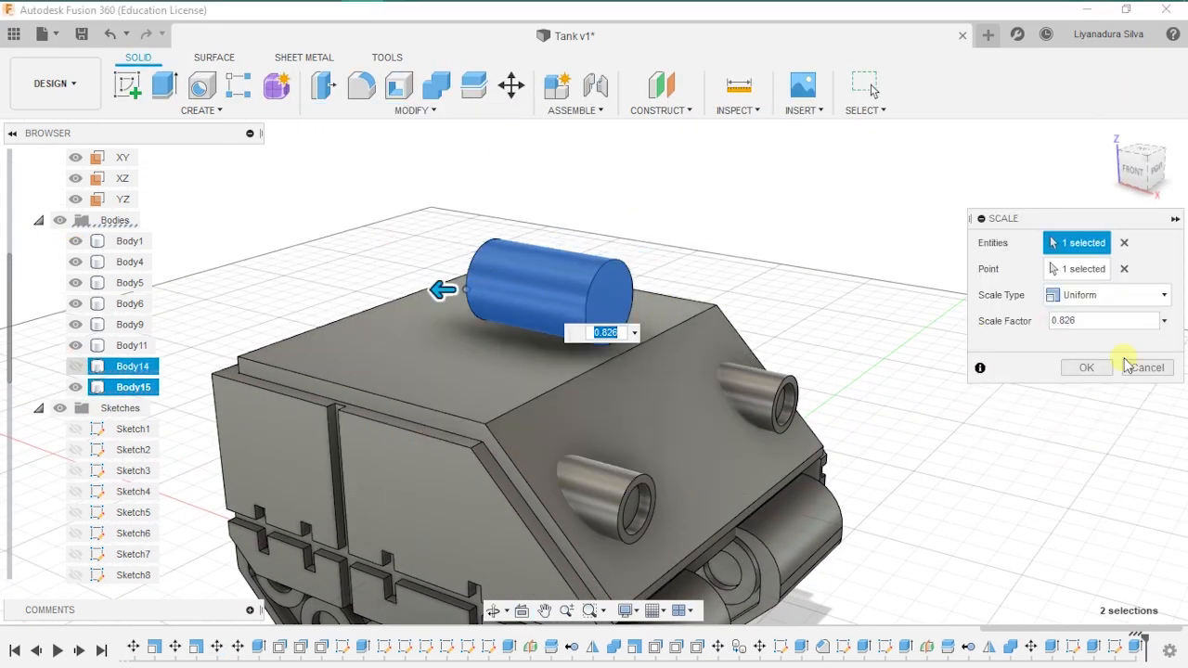
{"action": "left_click", "coordinate": [75, 366]}
{"action": "left_click", "coordinate": [1088, 368]}
{"action": "left_click", "coordinate": [75, 367]}
- Paste a copy of the barrel cylinder and offset it along the barrel axis
{"action": "middle_click_drag", "start_coordinate": [846, 307], "coordinate": [865, 320]}
{"action": "key", "text": "ctrl+c"}
{"action": "key", "text": "ctrl+v"}
{"action": "left_click_drag", "start_coordinate": [528, 355], "coordinate": [474, 345]}
{"action": "left_click", "coordinate": [1086, 551]}
- Resize the copied barrel cylinder with Scale
{"action": "left_click", "coordinate": [133, 407]}
{"action": "scroll", "coordinate": [563, 254], "scroll_direction": "up", "scroll_amount": 5}
{"action": "left_click", "coordinate": [415, 109]}
{"action": "left_click", "coordinate": [372, 237]}
{"action": "left_click_drag", "start_coordinate": [299, 319], "coordinate": [562, 319]}
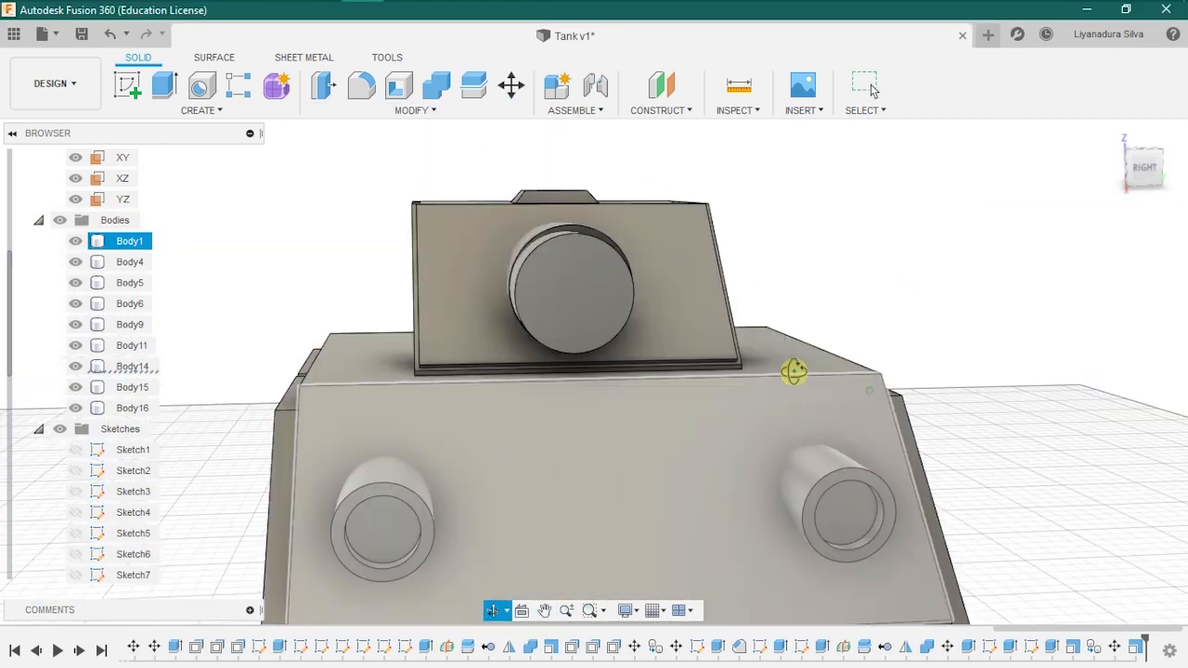
- Scale the barrel's front section down further and recentre it on the rear section with Move
{"action": "left_click", "coordinate": [516, 291]}
{"action": "key", "text": "m"}
{"action": "left_click", "coordinate": [415, 109]}
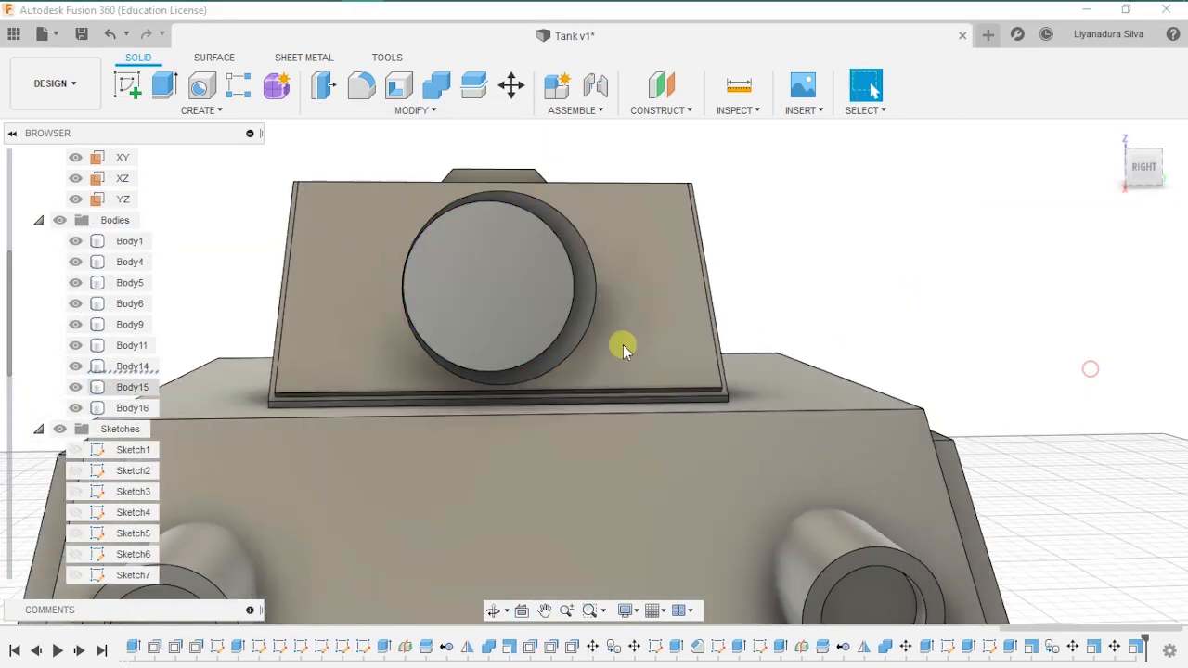
{"action": "left_click", "coordinate": [438, 325]}
{"action": "key", "text": "m"}
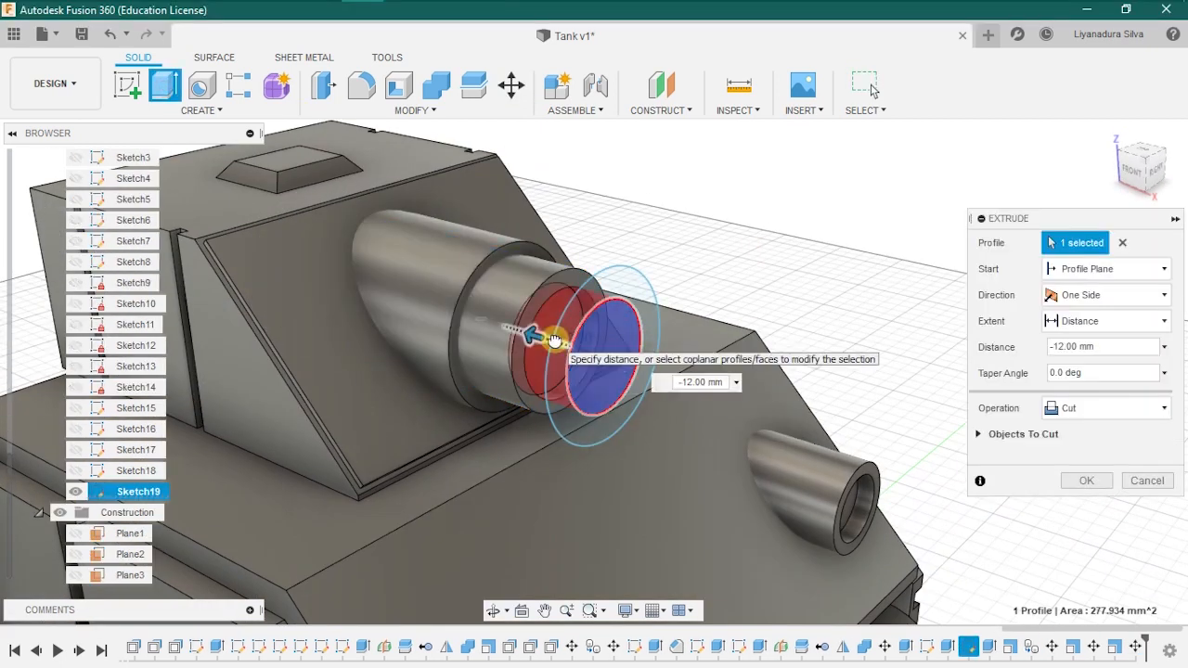
- Hollow the barrel's muzzle by cutting the inner circle with a -12 mm Extrude
{"action": "left_click", "coordinate": [1083, 480]}
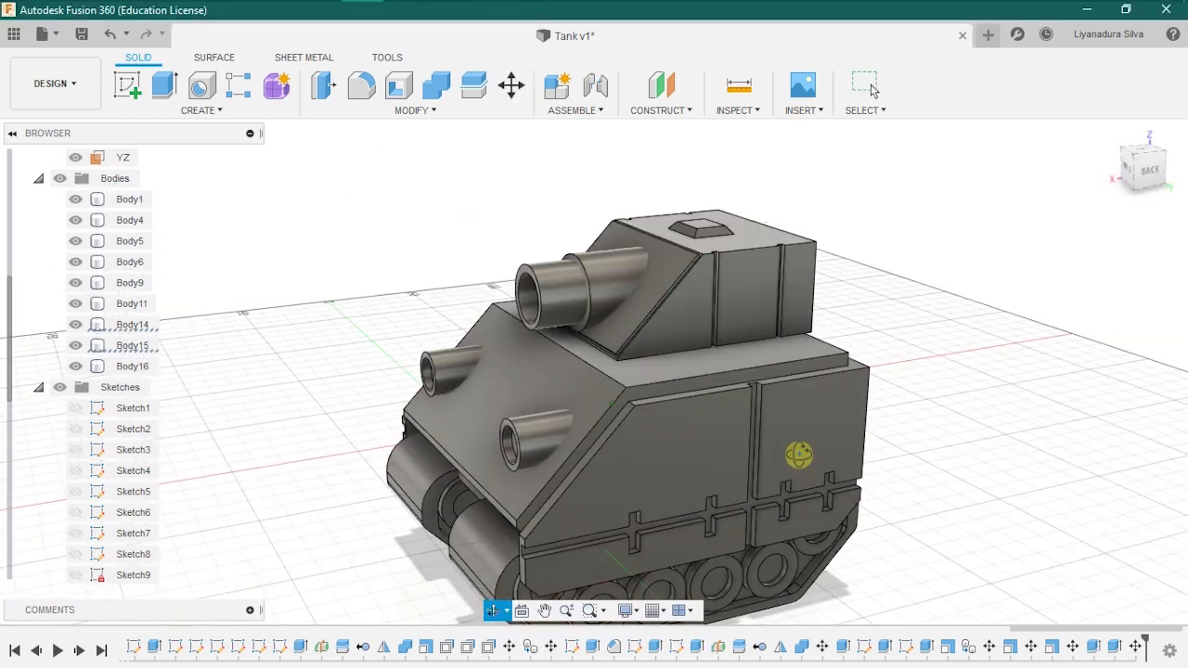
- Rotate the turret and its barrel on the hull, and raise all nine bodies 50 mm along Z
{"action": "left_click", "coordinate": [130, 324]}
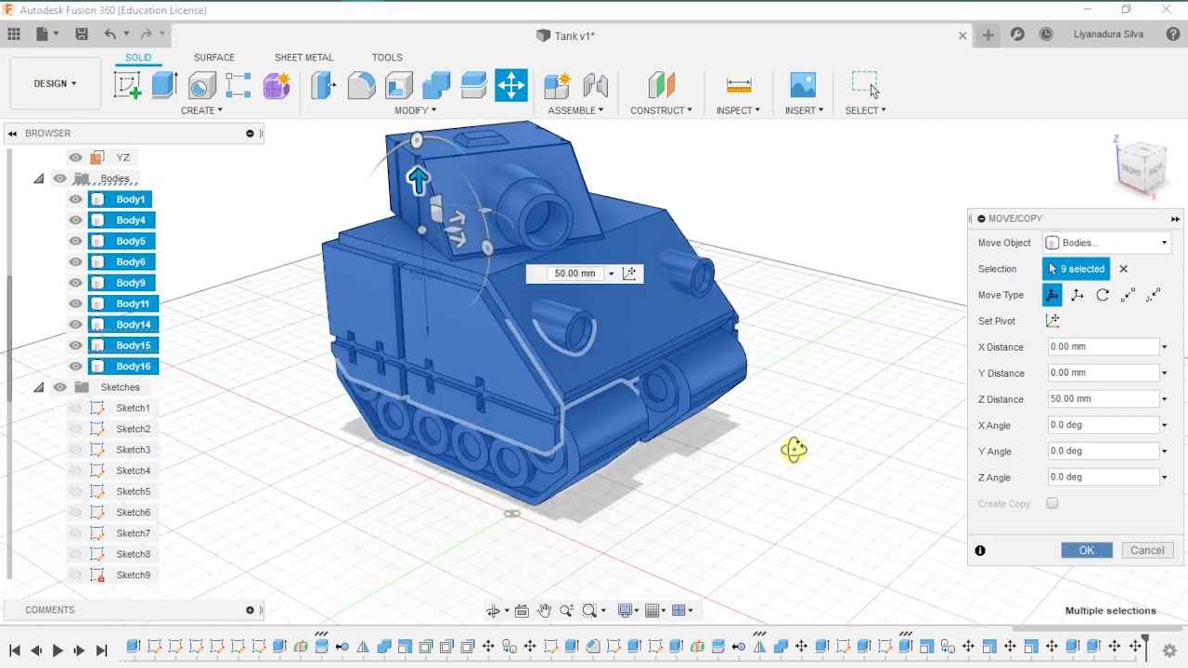
{"action": "key", "text": "Return"}
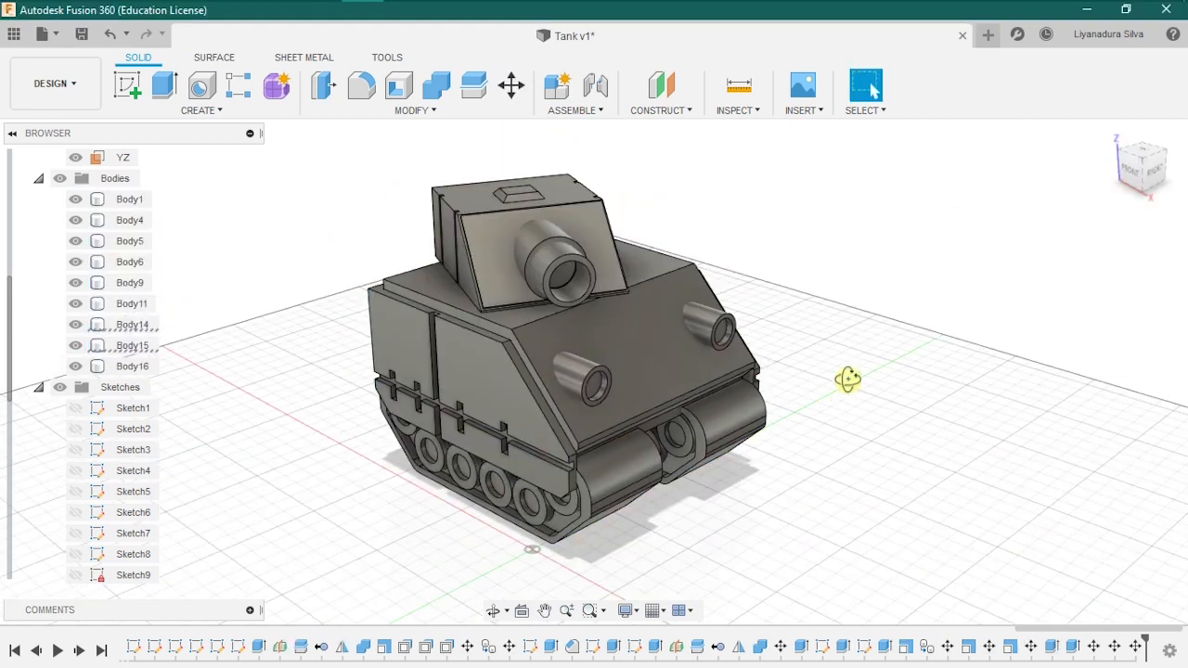
- Sketch a center rectangle near the upper middle of the hull's sloped front and cut it as a narrow slot
{"action": "left_click", "coordinate": [128, 85]}
{"action": "left_click", "coordinate": [631, 348]}
{"action": "left_click", "coordinate": [165, 86]}
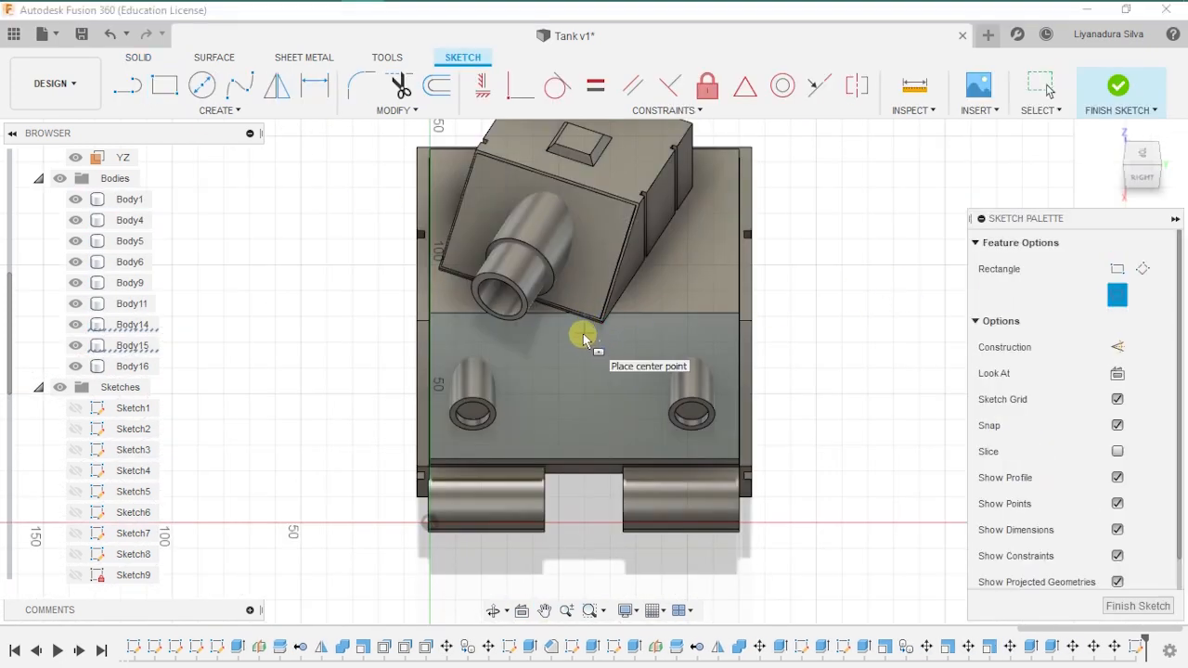
{"action": "left_click", "coordinate": [585, 341]}
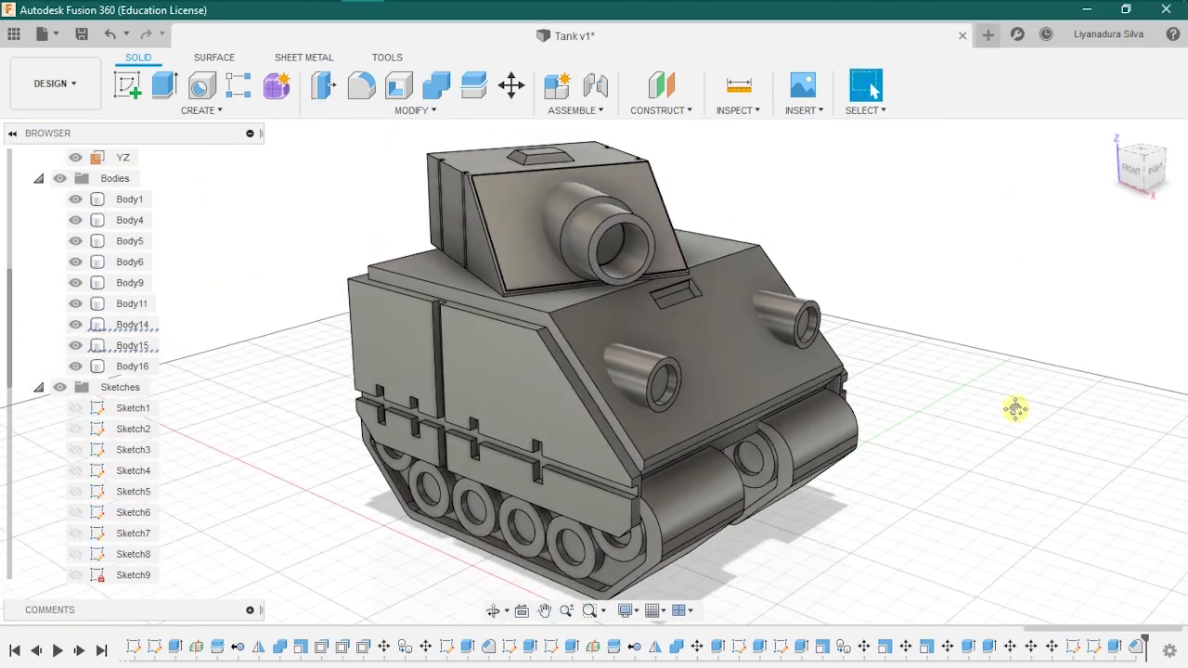
- Join the overlapping hull bodies and the turret's barrel bodies with Combine
{"action": "left_click", "coordinate": [1085, 394]}
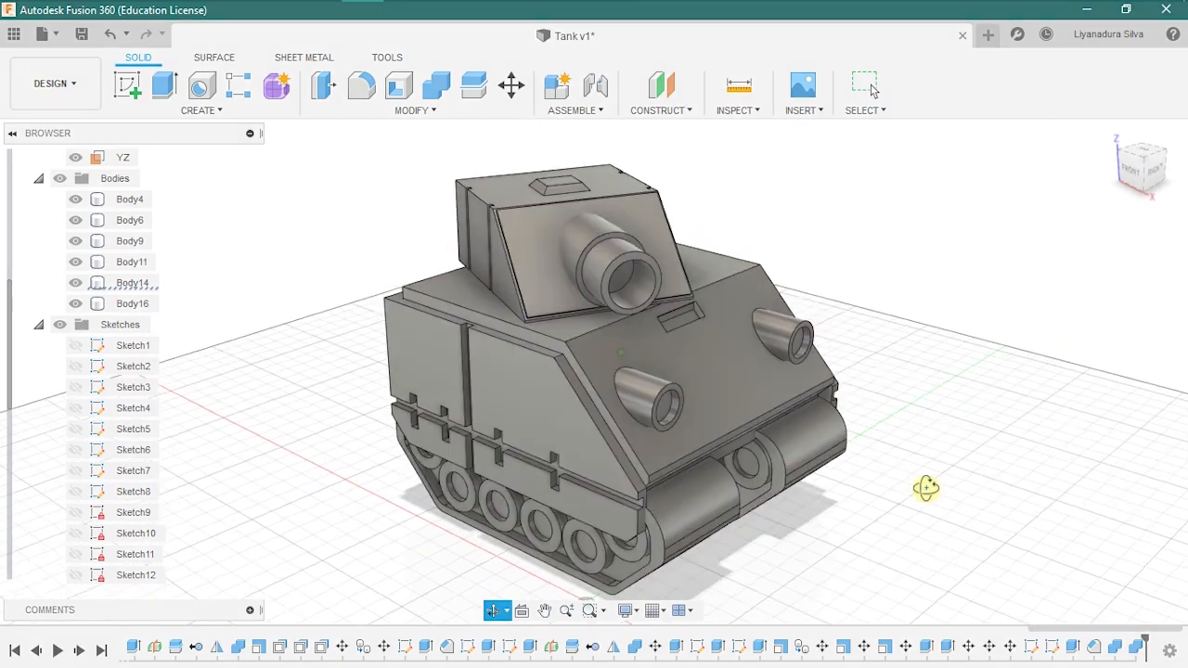